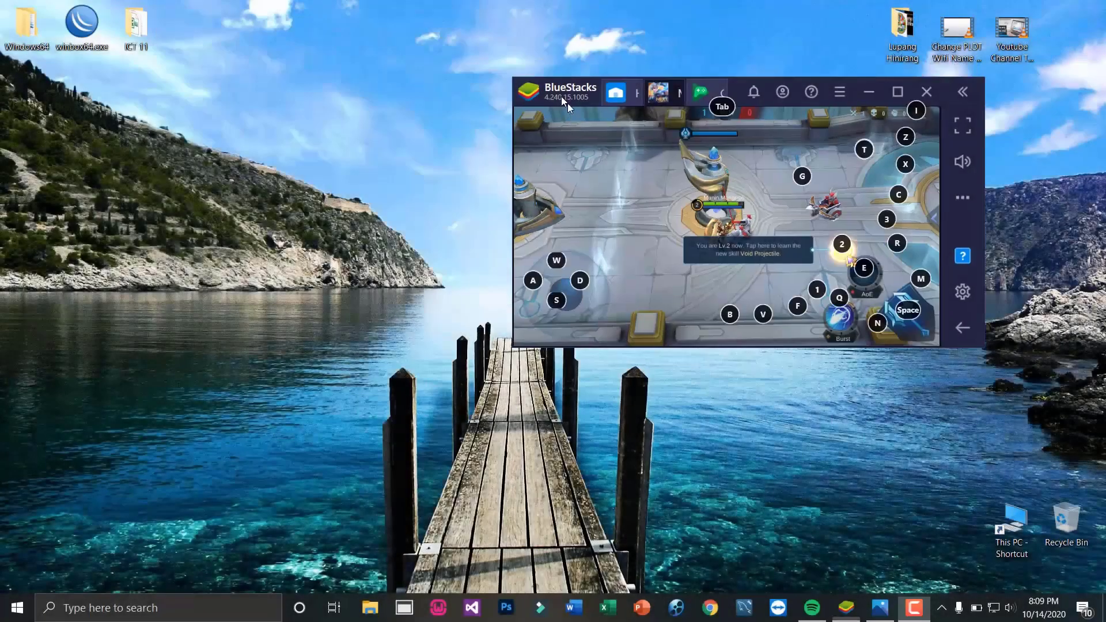
# Reposition and enlarge the BlueStacks window, then learn and cast Void Projectile
pyautogui.moveTo(568, 102); pyautogui.dragTo(593, 137)
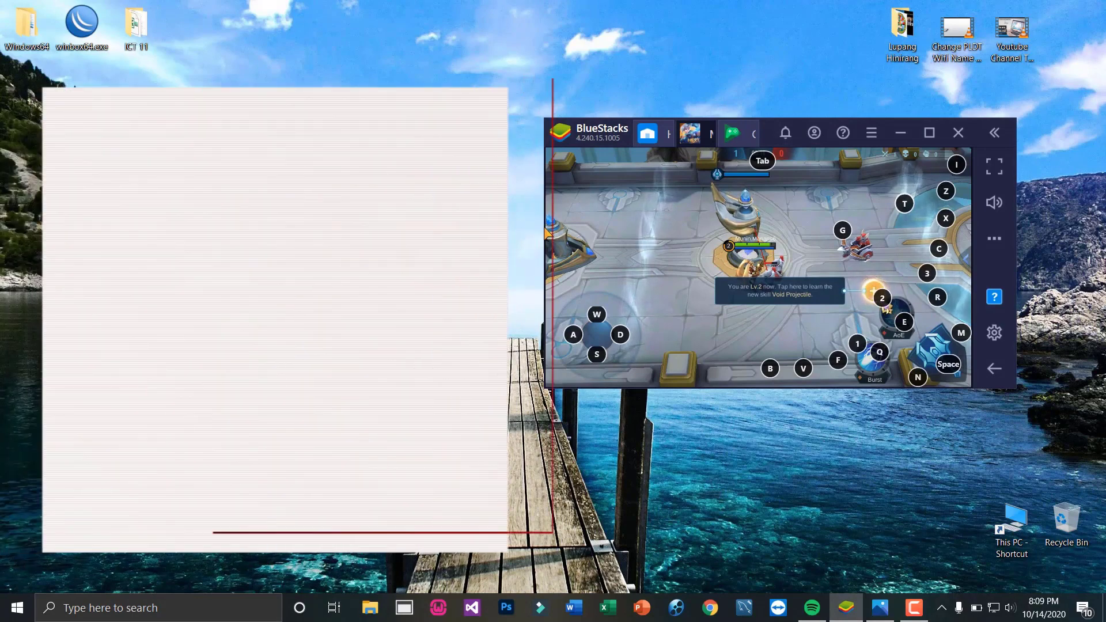
pyautogui.moveTo(542, 230); pyautogui.dragTo(500, 231)
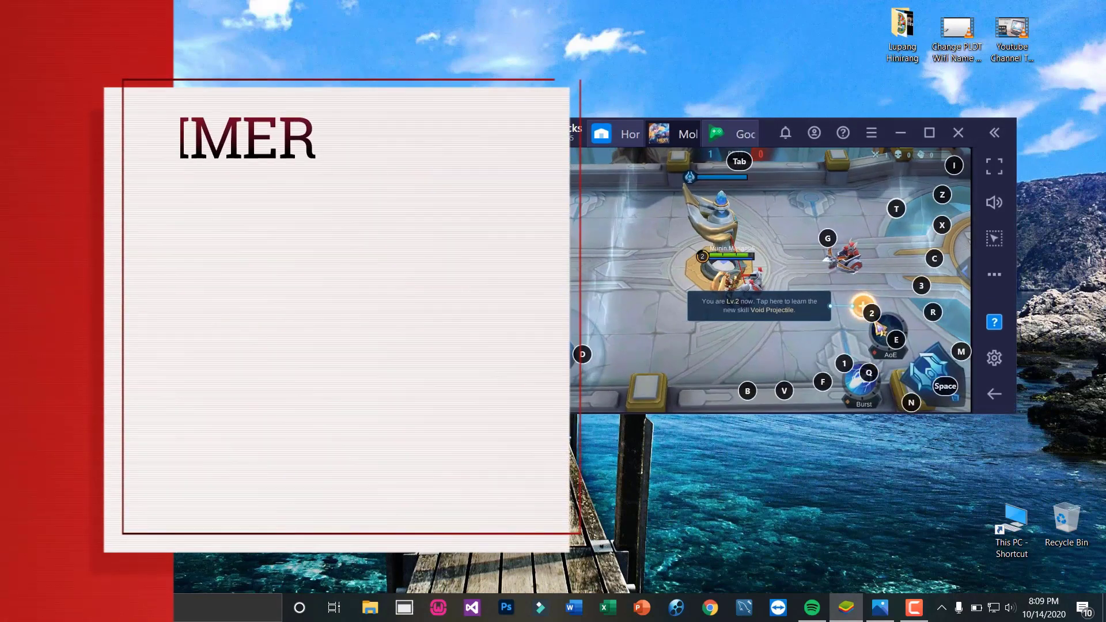
pyautogui.moveTo(541, 133); pyautogui.dragTo(587, 28)
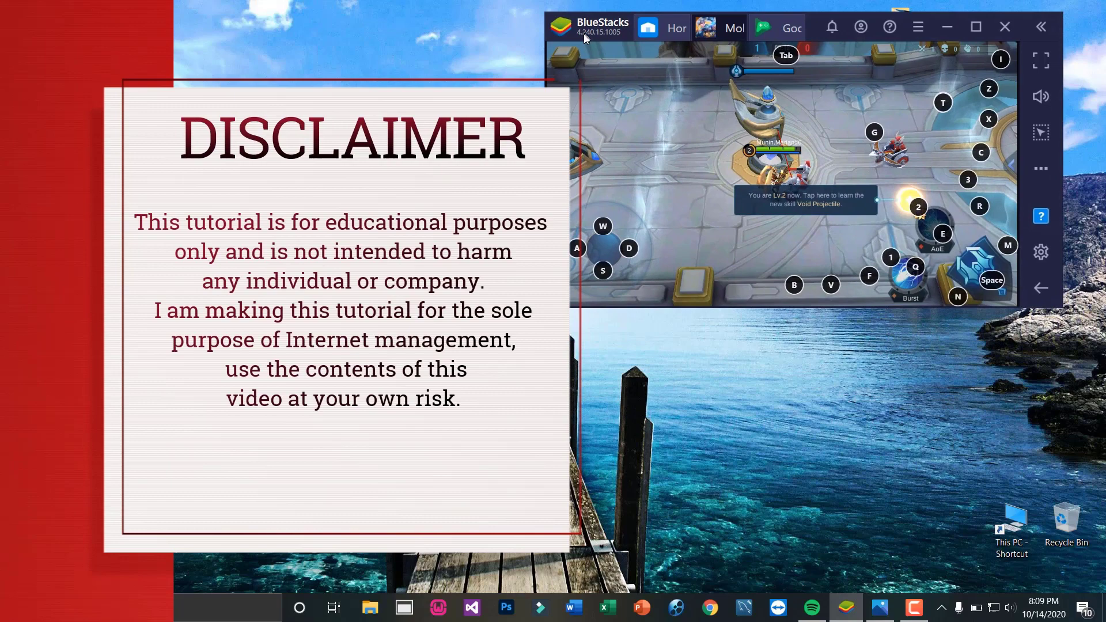
pyautogui.click(909, 203)
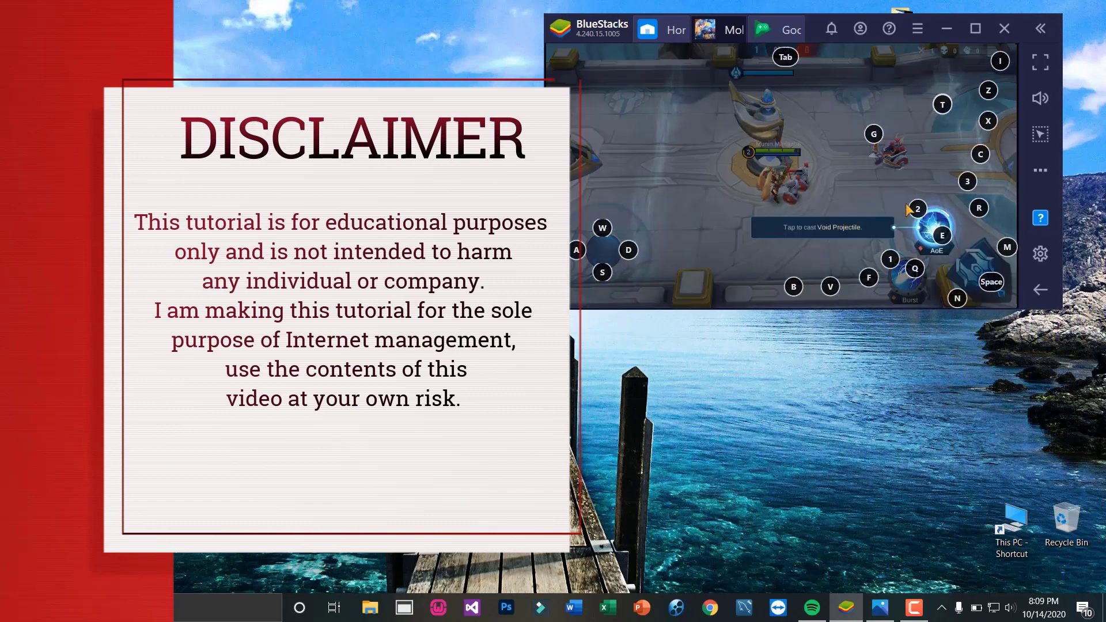
pyautogui.click(939, 242)
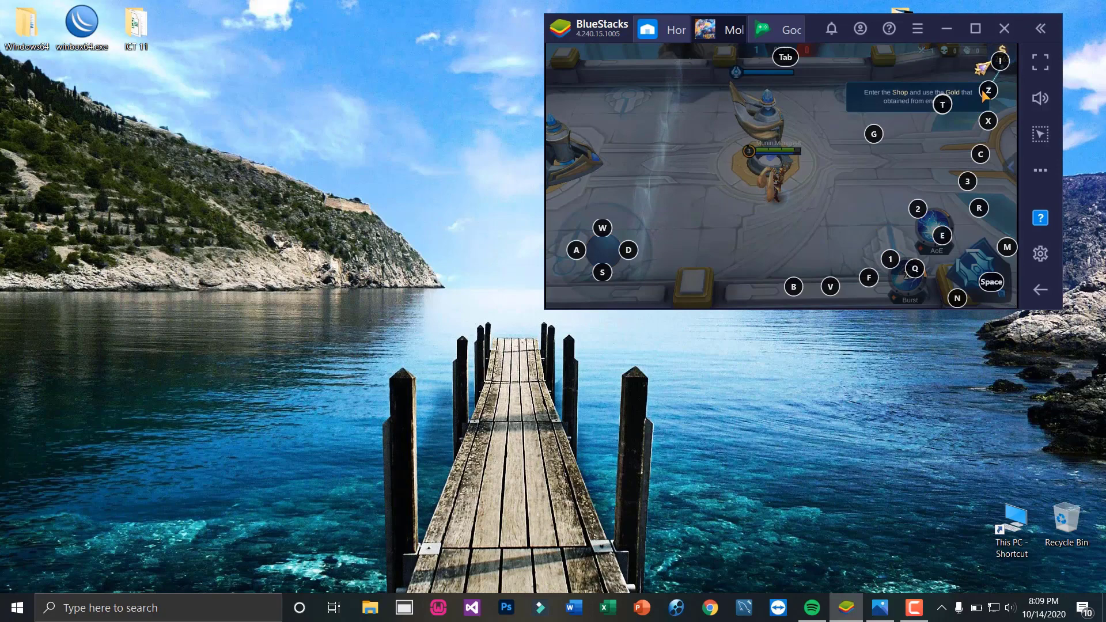
# Buy Berserker's Fury from the shop, then walk the hero right and cast Burst
pyautogui.click(982, 72)
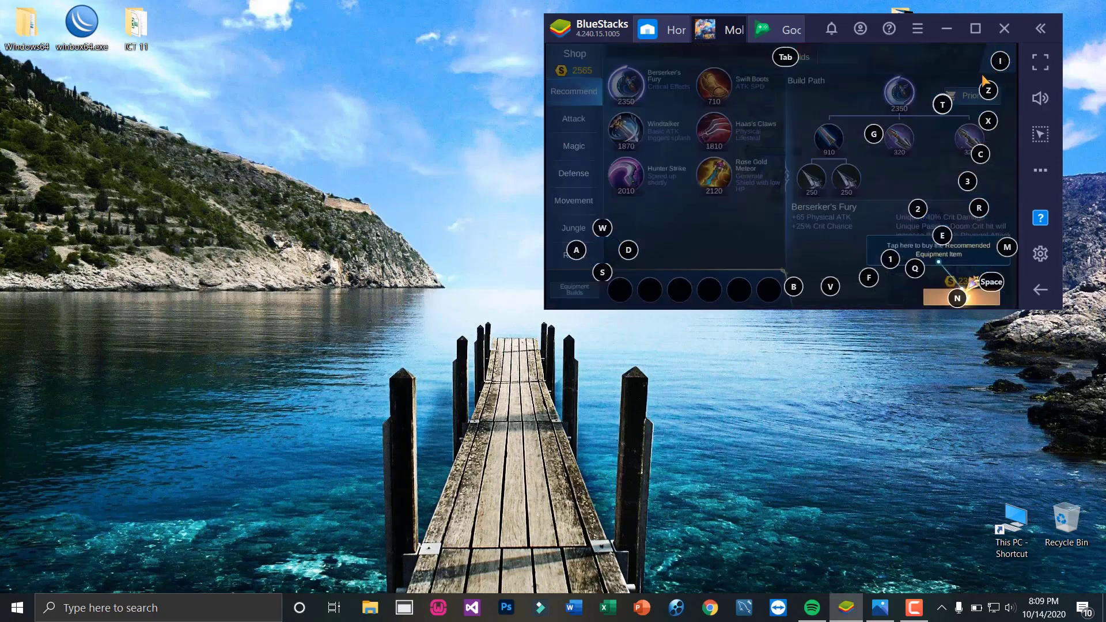
pyautogui.click(969, 298)
pyautogui.click(1000, 65)
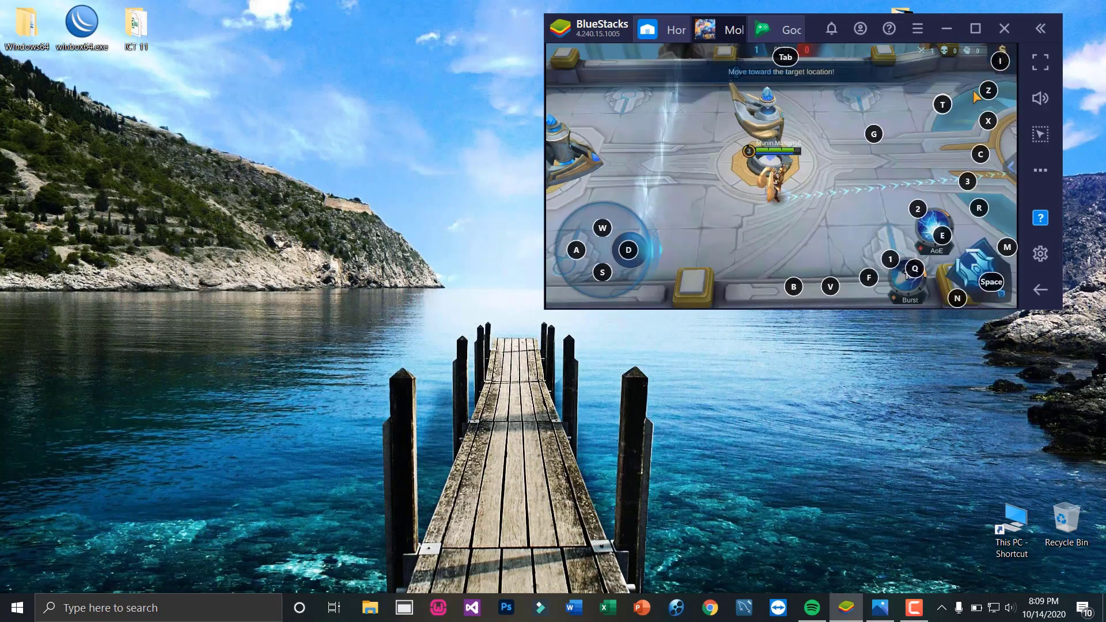
pyautogui.press('d')
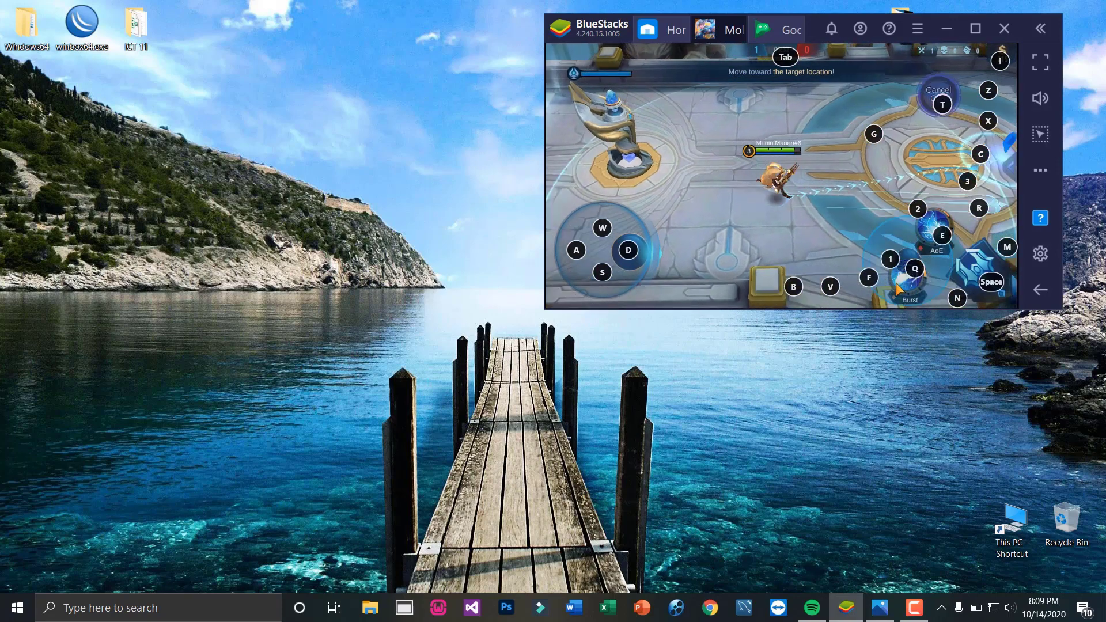
pyautogui.click(897, 282)
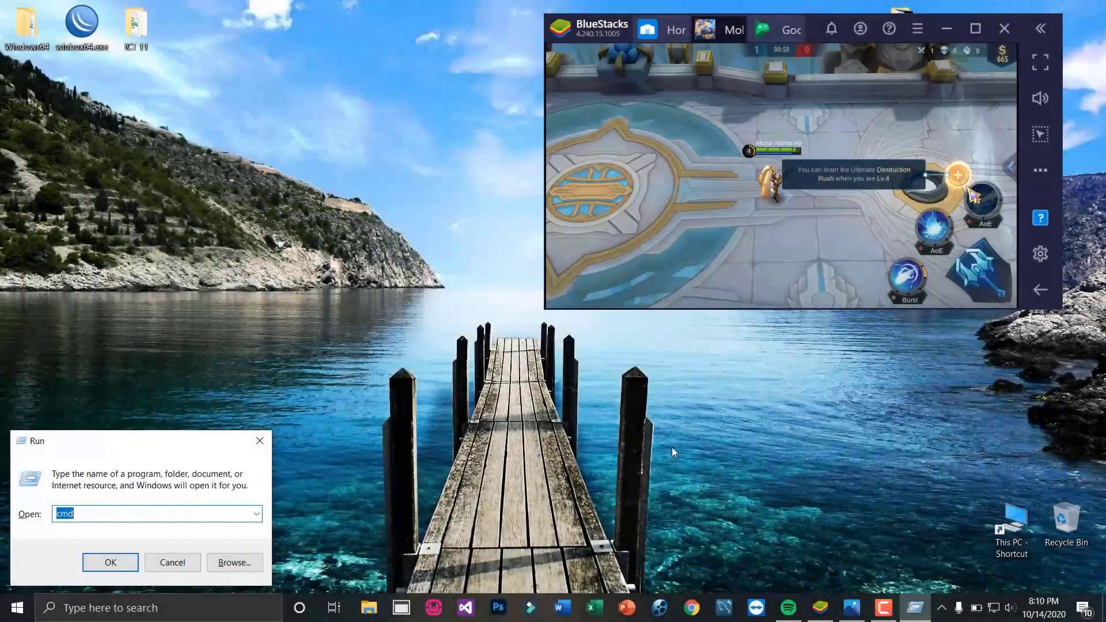
# Run cmd and ipconfig to show default gateway 192.168.1.1, then move the window aside
pyautogui.press('Return')
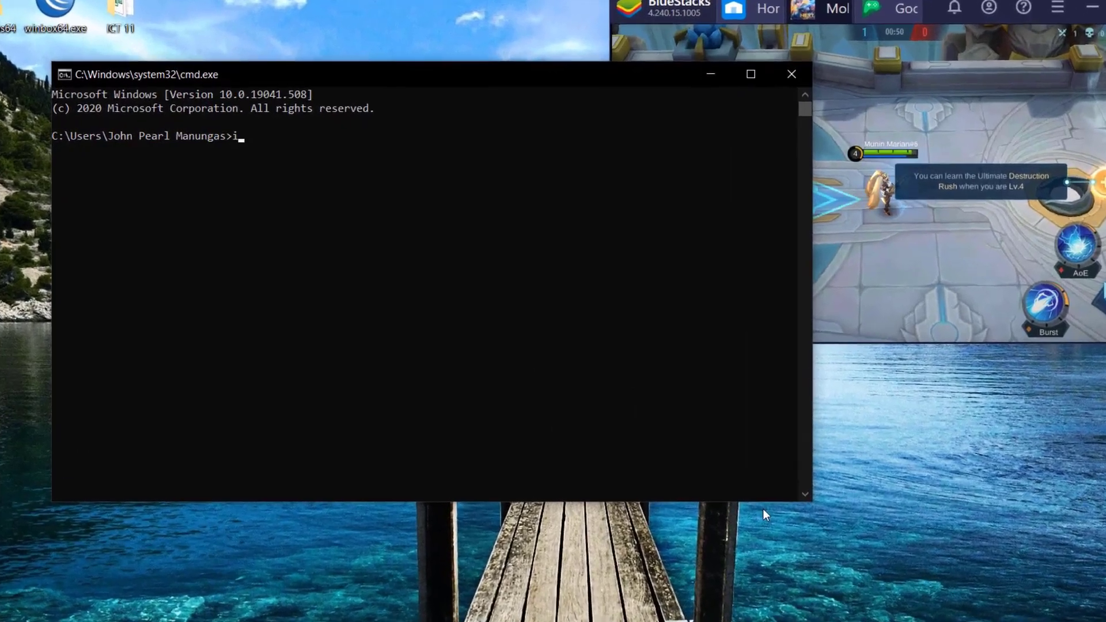
pyautogui.write('ipconfig')
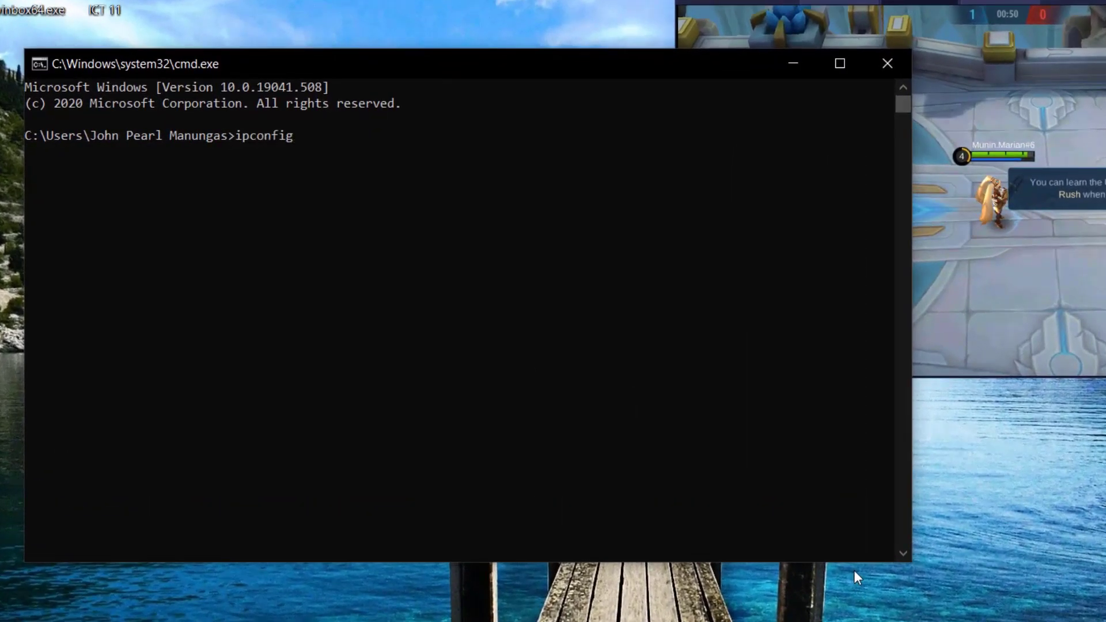
pyautogui.press('Return')
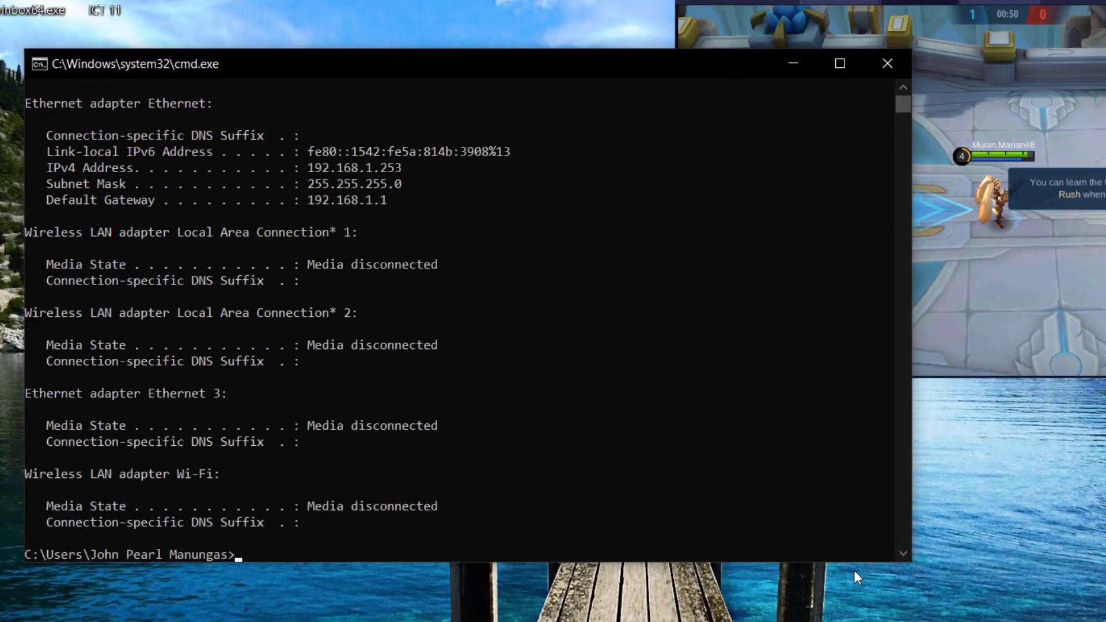
pyautogui.moveTo(261, 58); pyautogui.dragTo(380, 31)
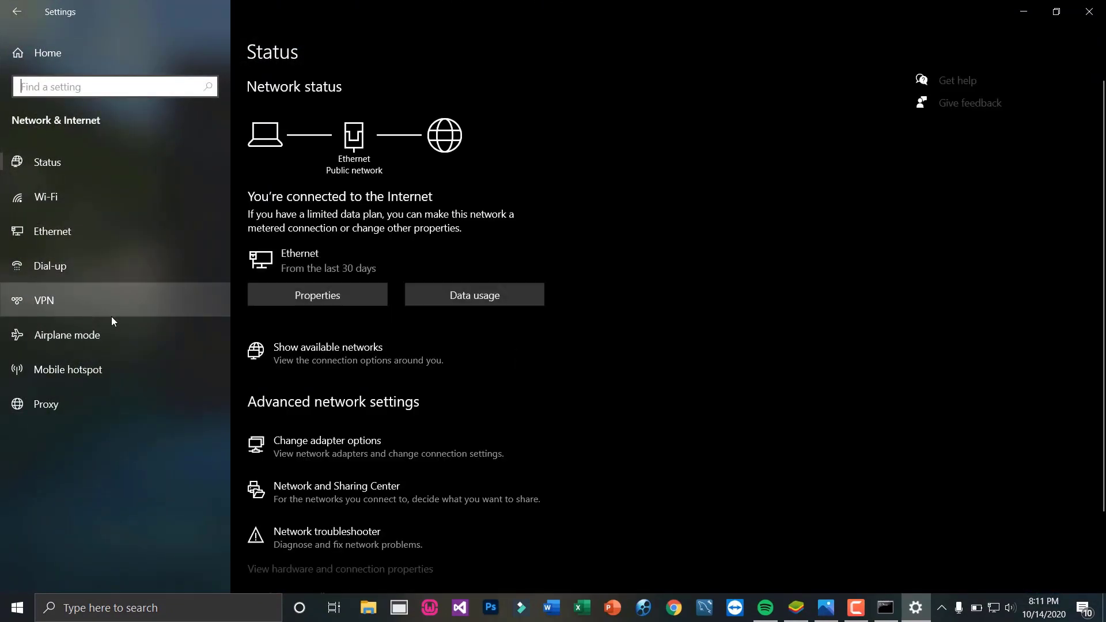
# View the Ethernet adapter's status details showing gateway 192.168.1.1, then close both windows
pyautogui.click(312, 444)
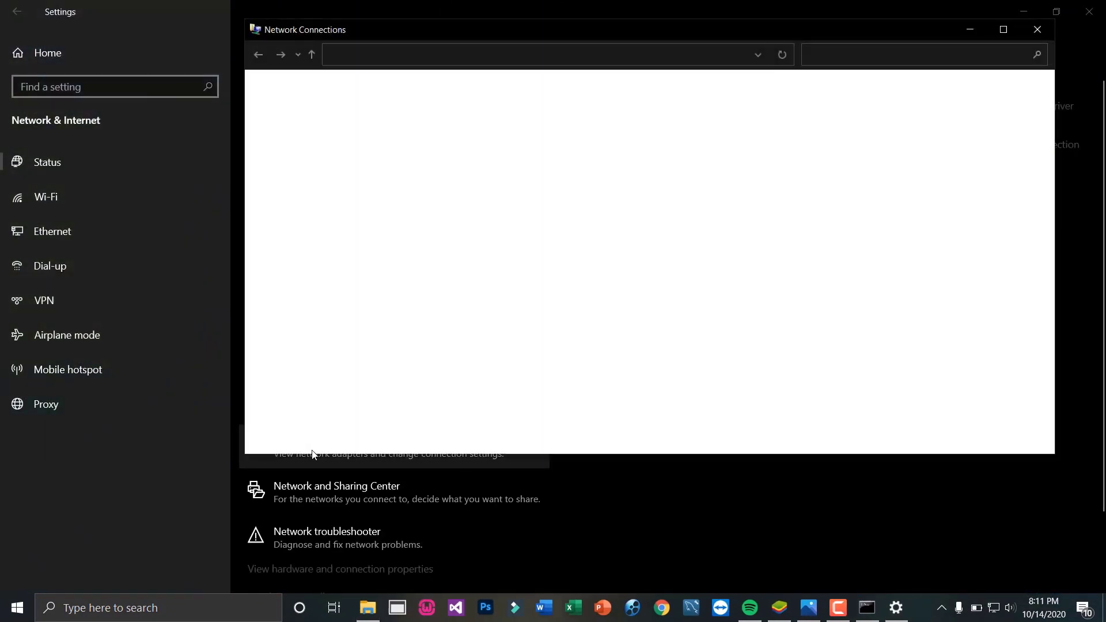
pyautogui.rightClick(325, 136)
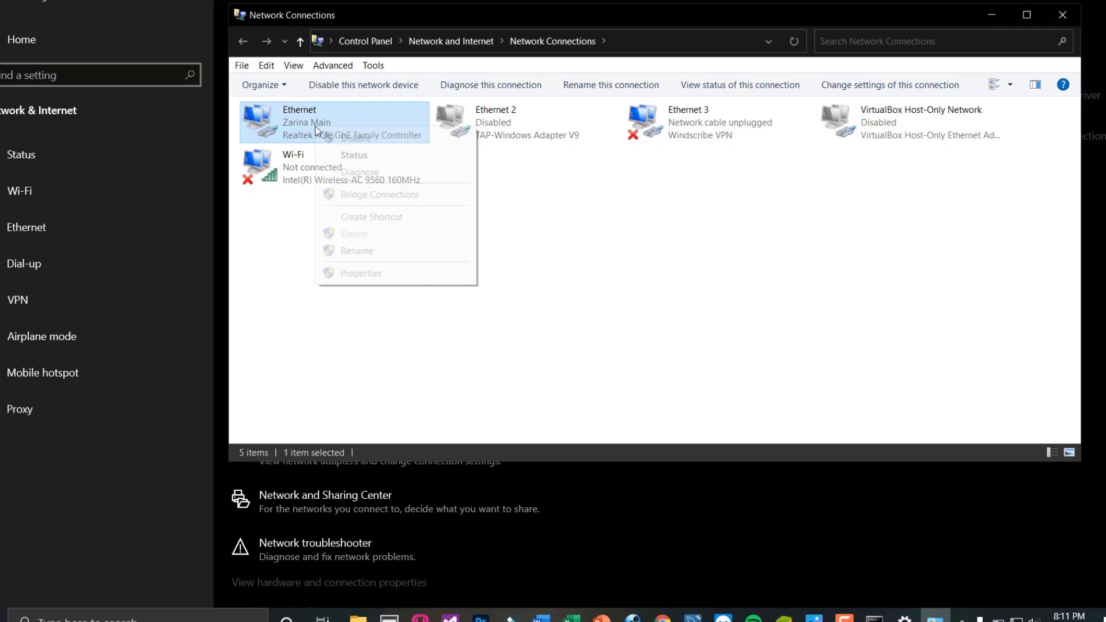
pyautogui.click(347, 159)
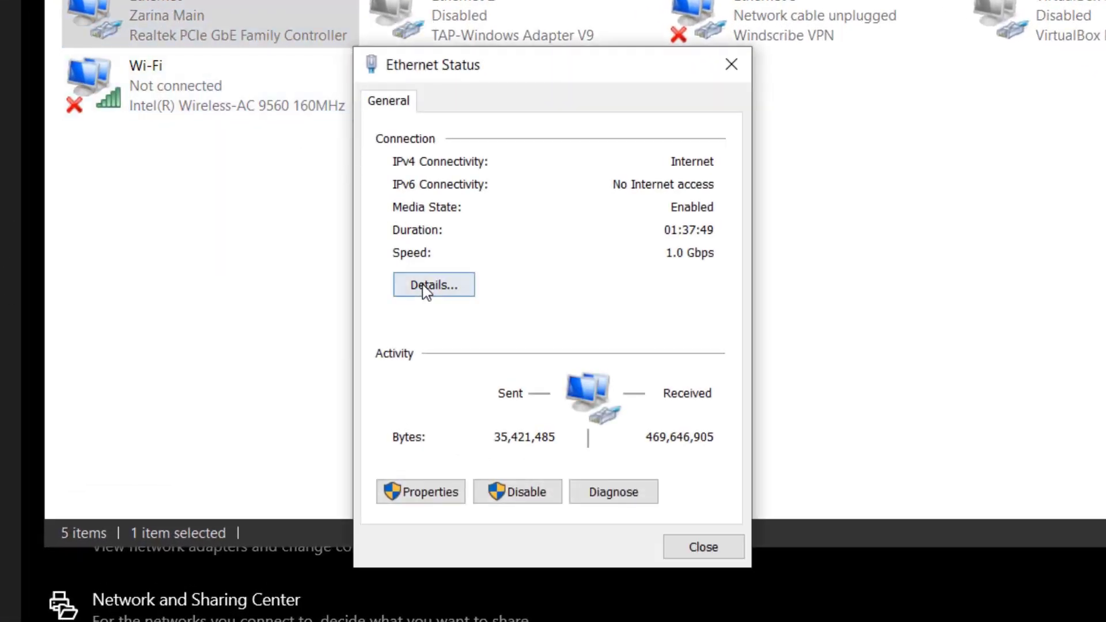
pyautogui.click(427, 288)
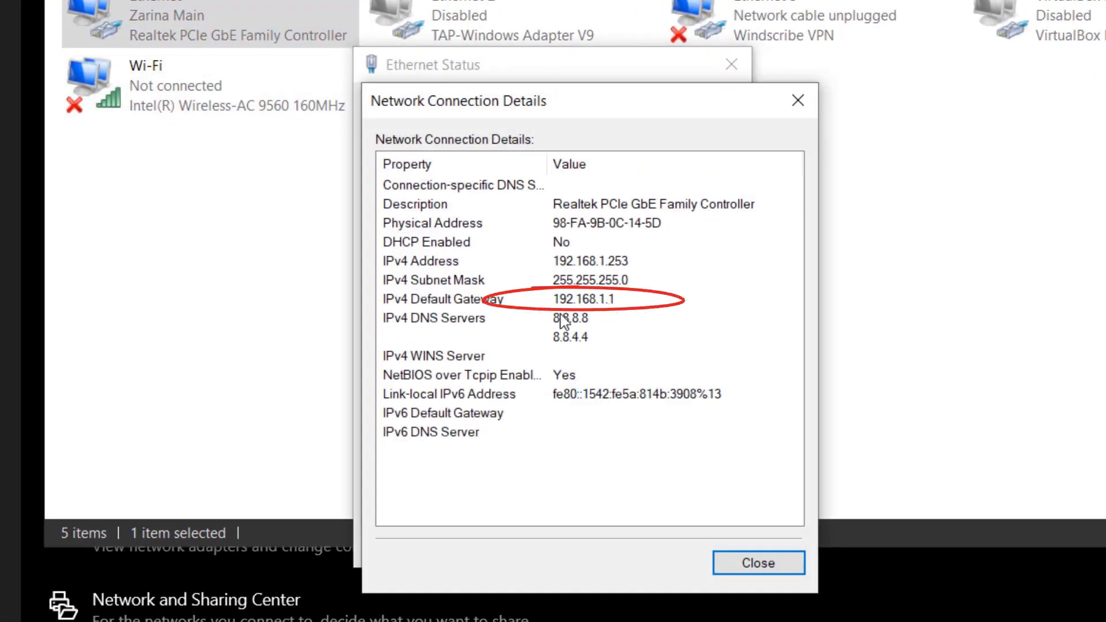
pyautogui.click(753, 563)
pyautogui.click(708, 543)
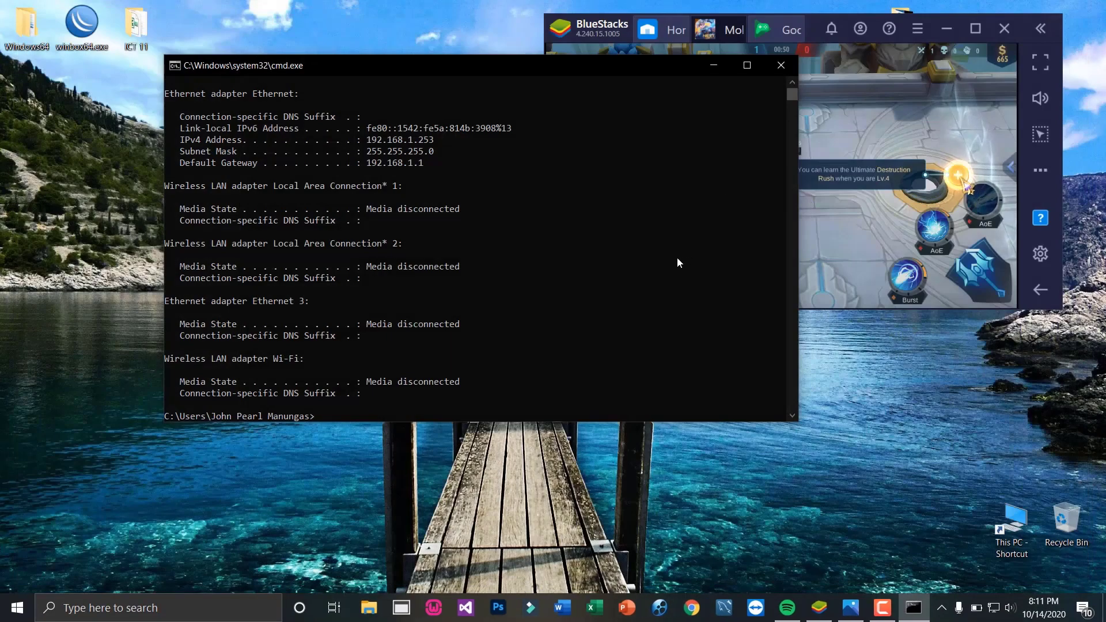
# Close Command Prompt, load 192.168.1.1 in Chrome, and enter the admin username and password
pyautogui.click(787, 69)
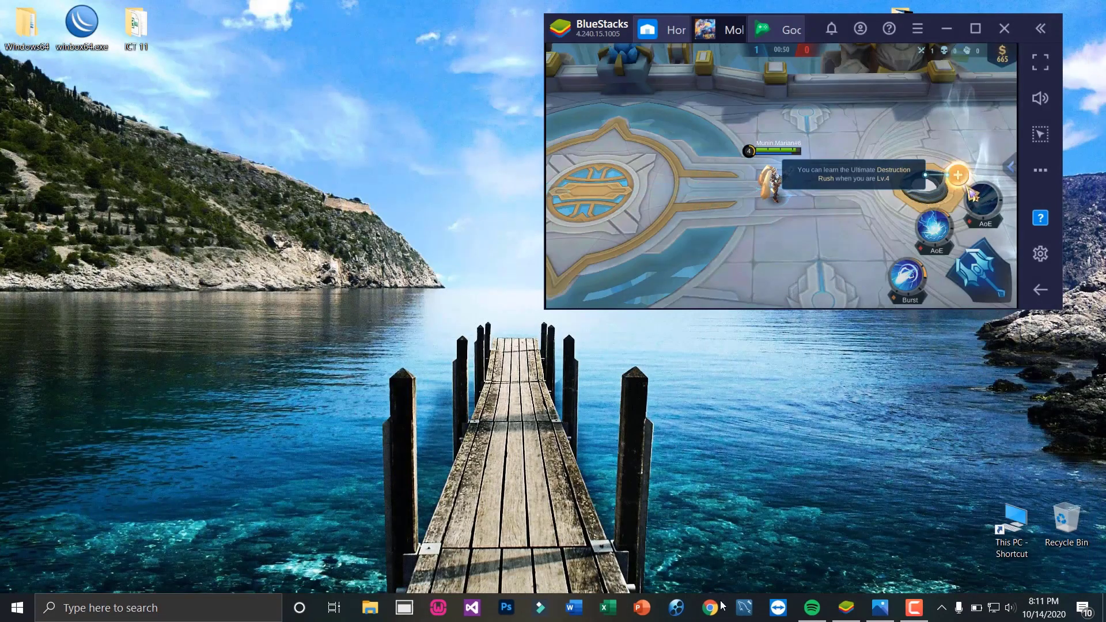
pyautogui.click(711, 608)
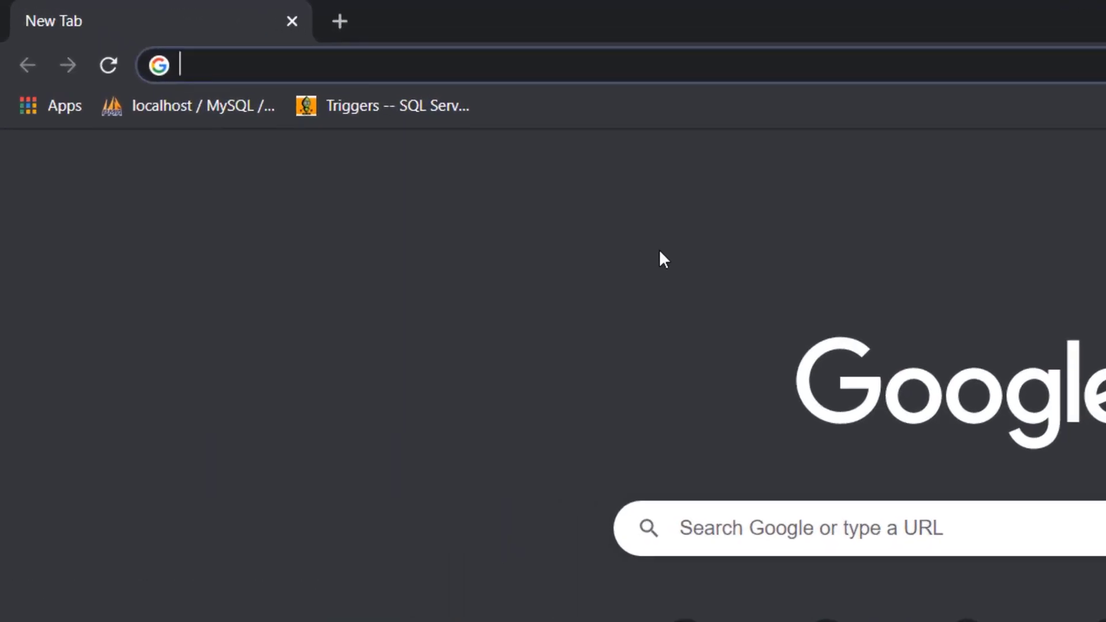
pyautogui.write('1')
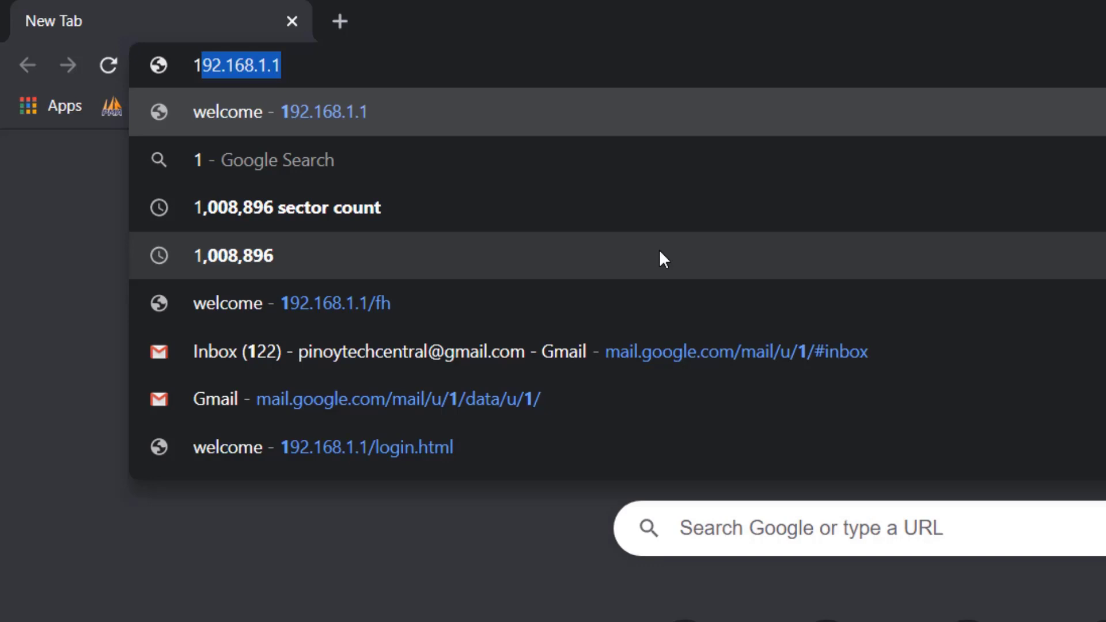
pyautogui.press('Right')
pyautogui.write('/fh')
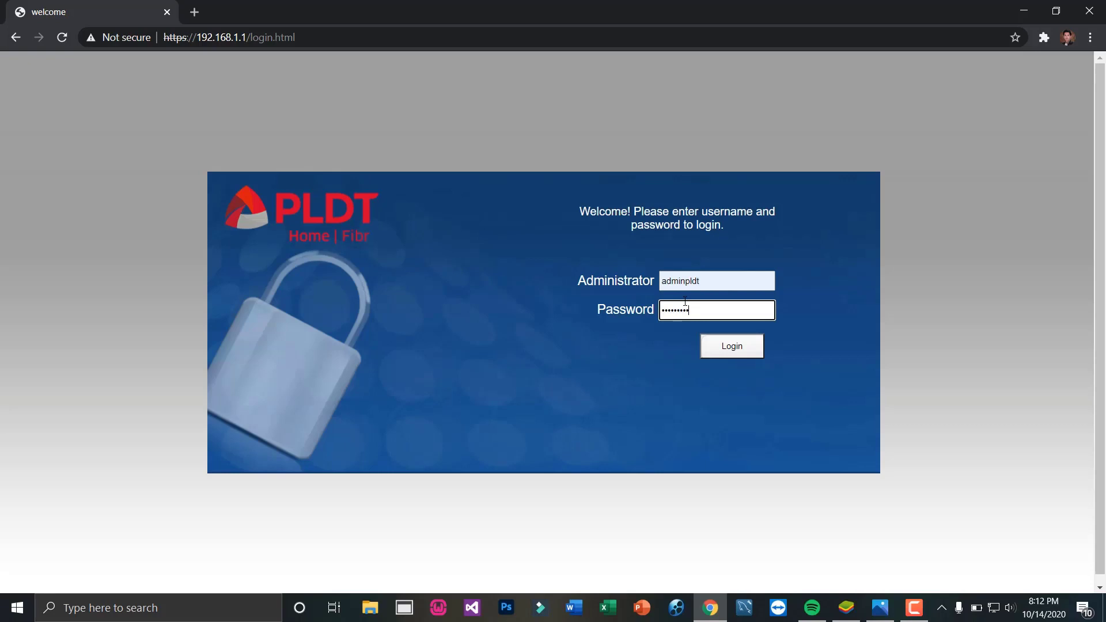
pyautogui.write('*')
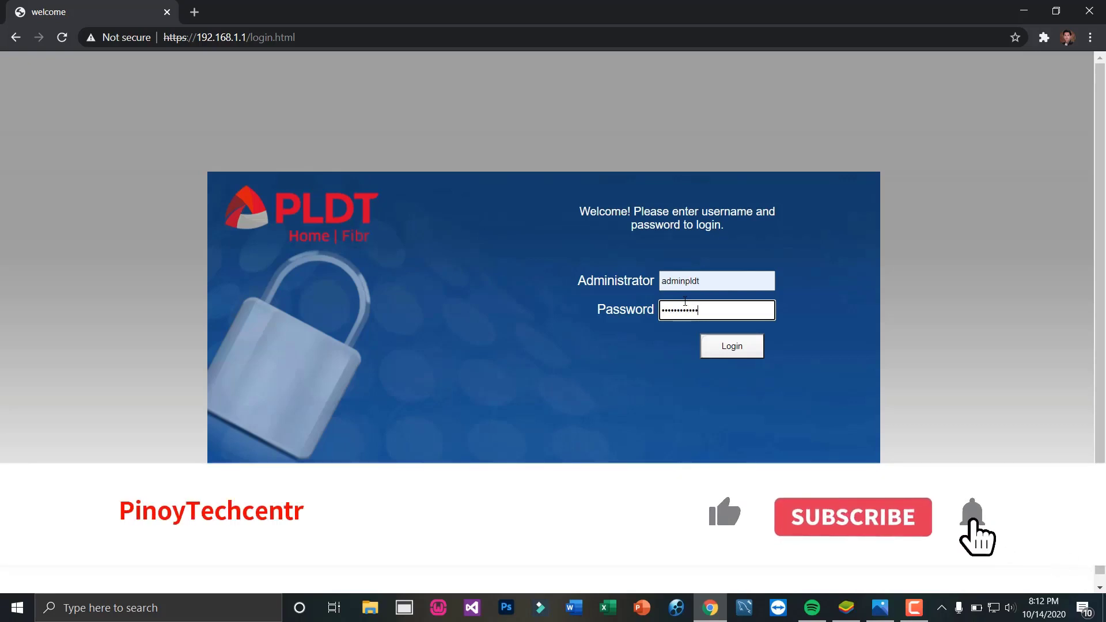
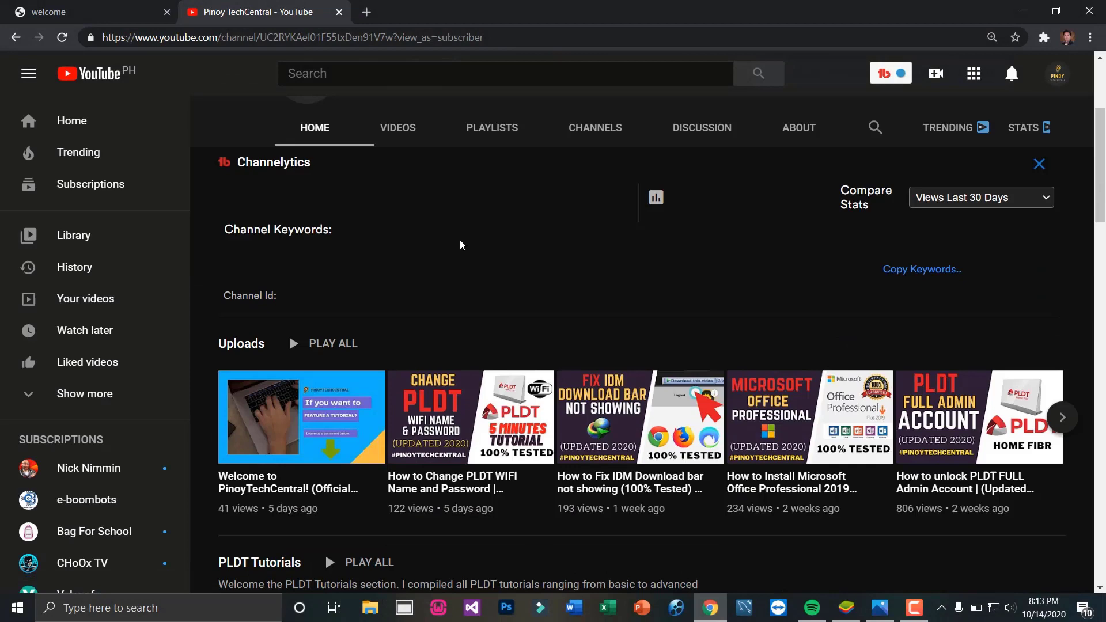
# Scroll down to PLDT Tutorials and open 'How to unlock PLDT FULL Admin Account | (Updated 2020)' in a new tab
pyautogui.scroll(-2, 572, 372)
pyautogui.scroll(-3, 572, 378)
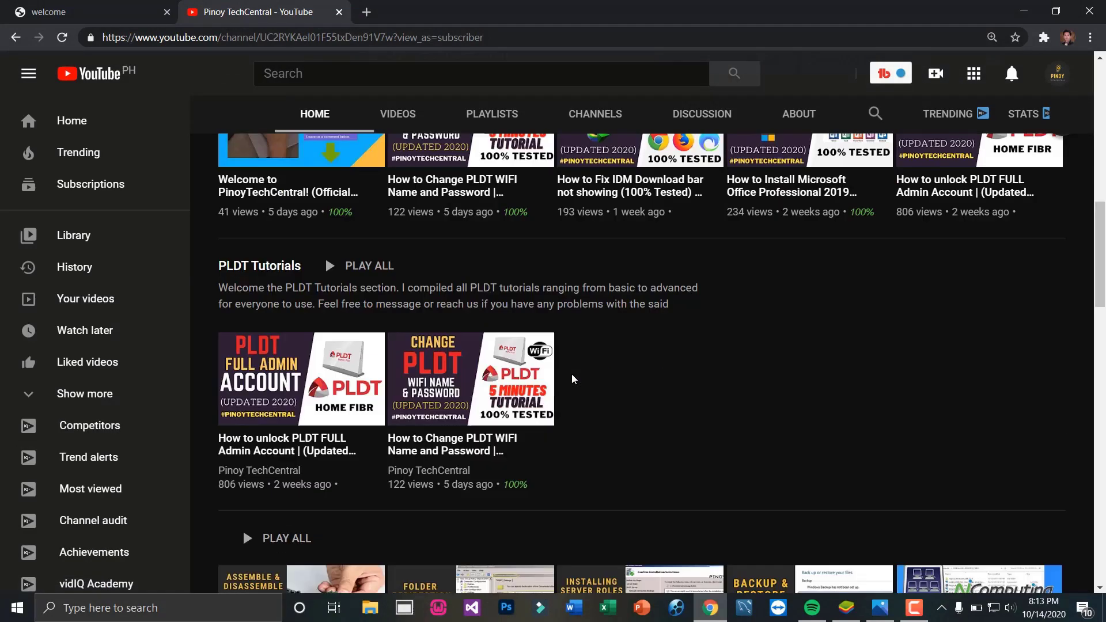
pyautogui.rightClick(279, 446)
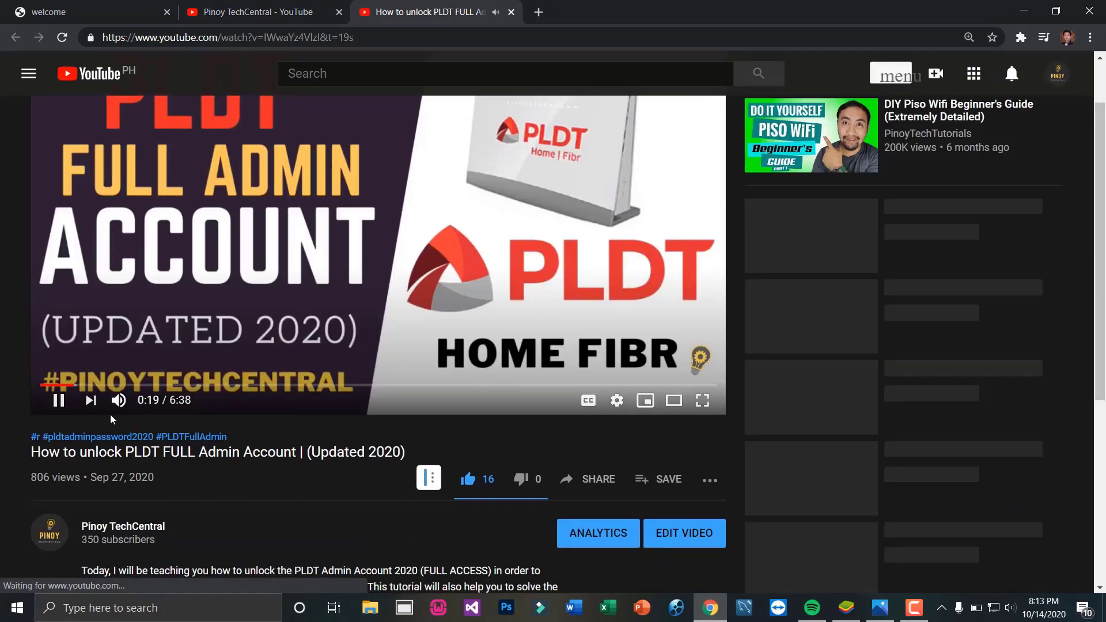
# Mute the system sound and scroll to the description's PLDT Login Page username and password
pyautogui.press('XF86AudioMute')
pyautogui.scroll(-2, 278, 394)
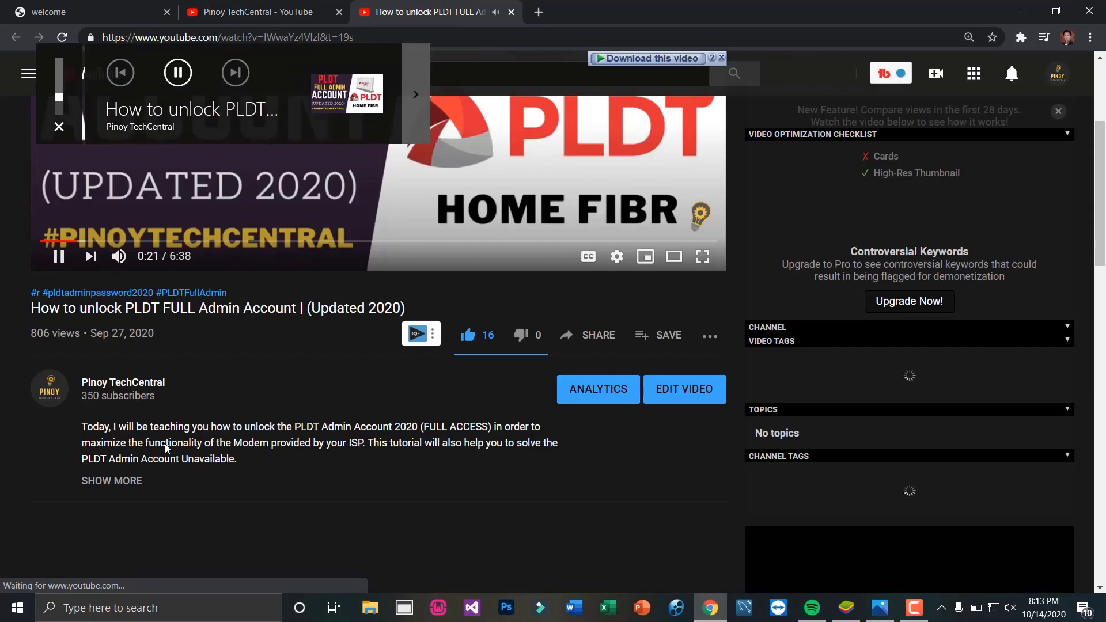
pyautogui.scroll(-2, 276, 393)
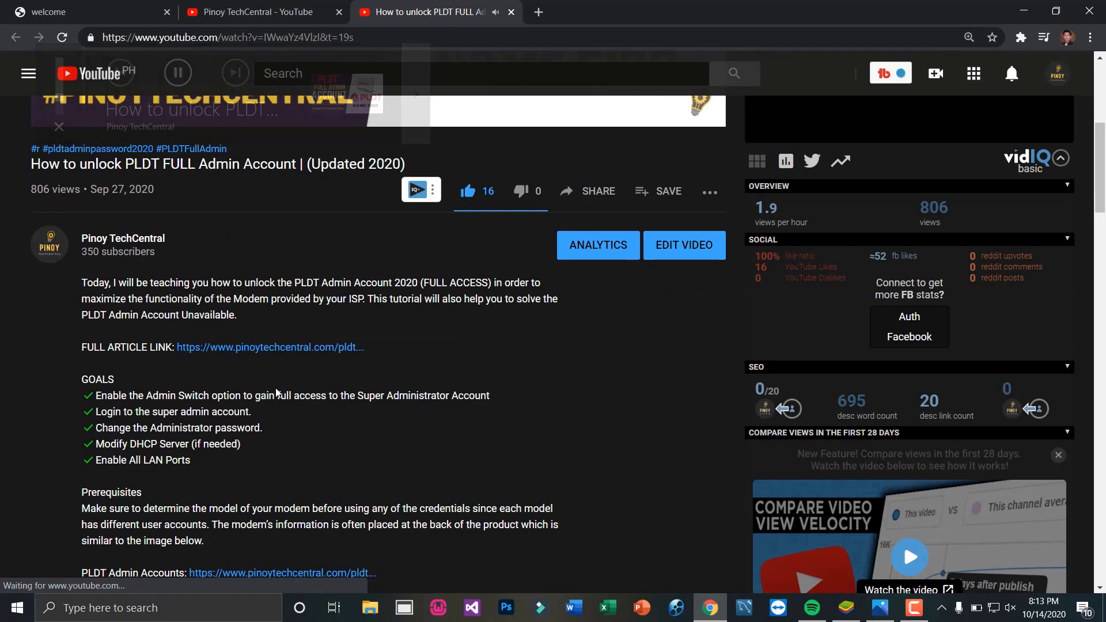
pyautogui.scroll(-4, 166, 374)
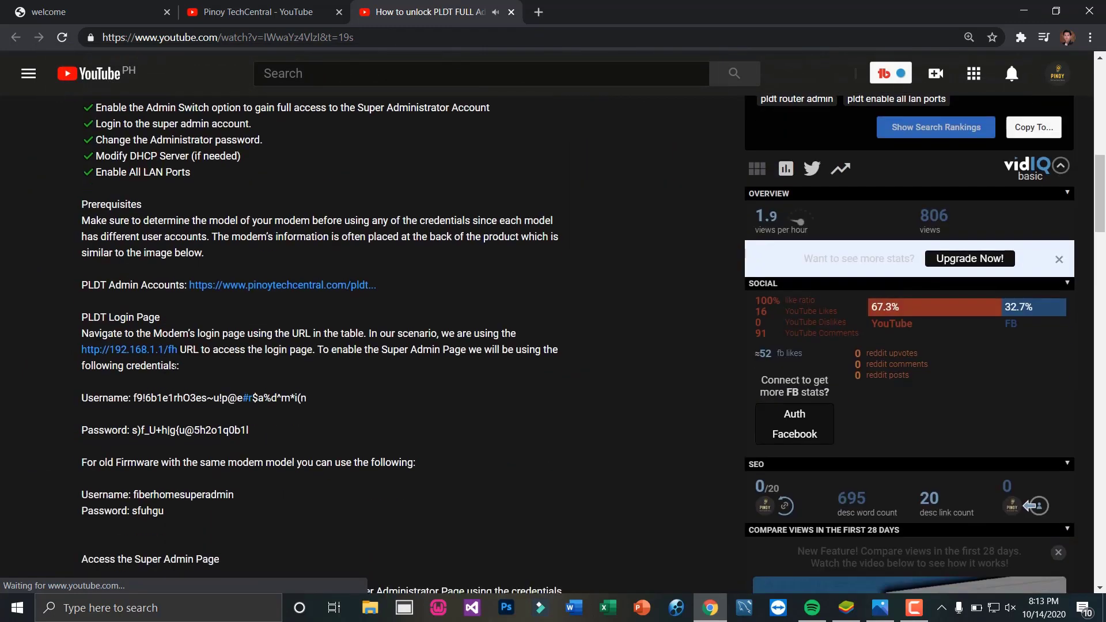
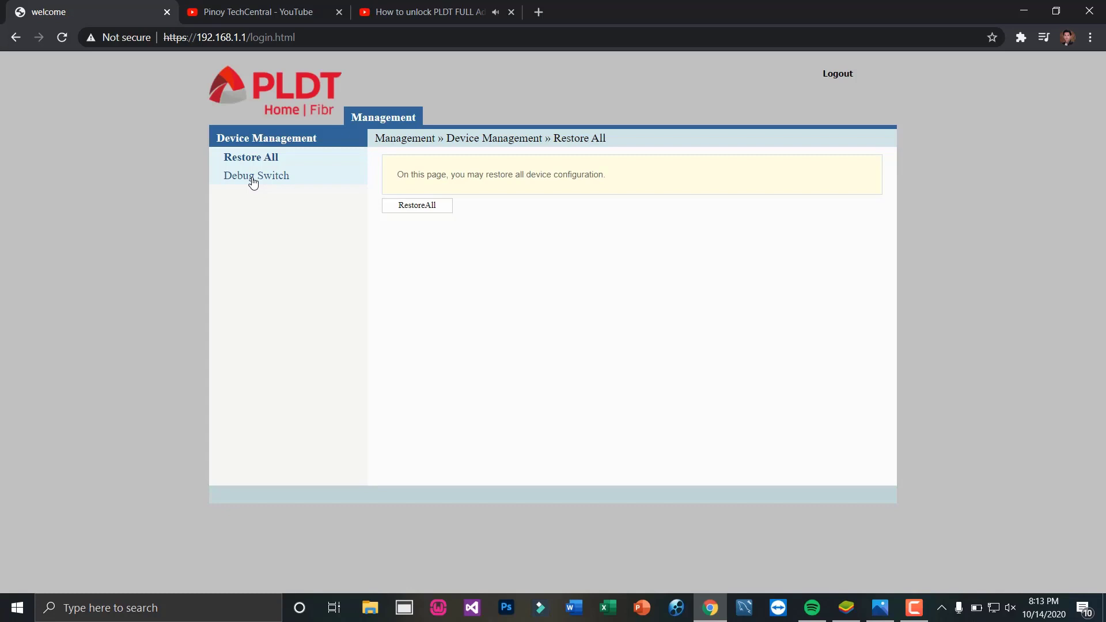
# Enable the Web Admin Switch on the Debug Switch page, apply it, then log out
pyautogui.click(254, 176)
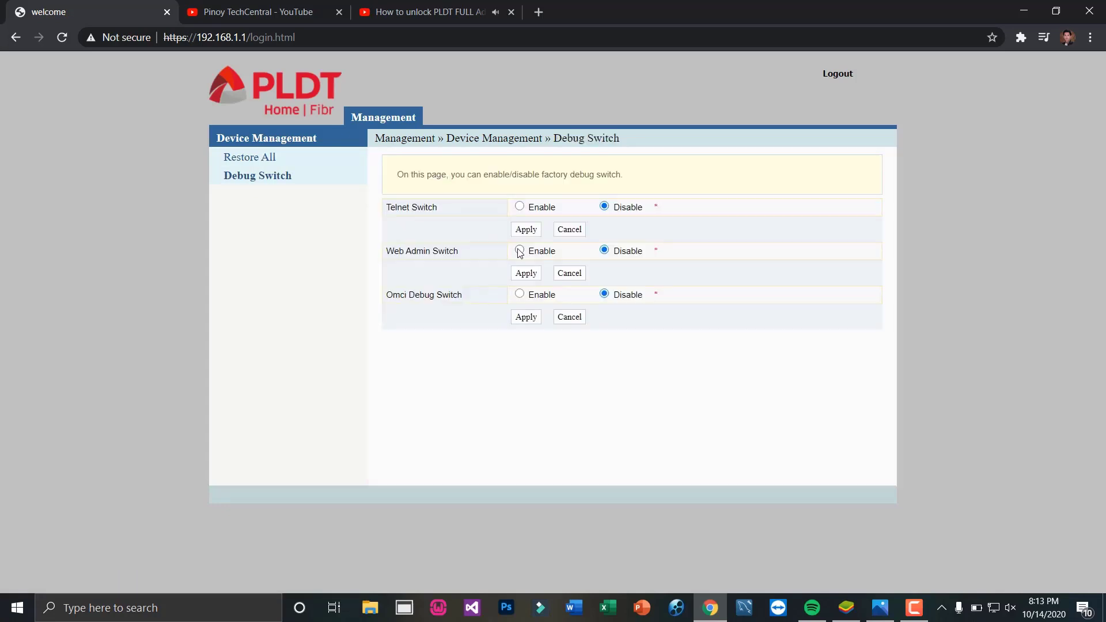
pyautogui.press('Return')
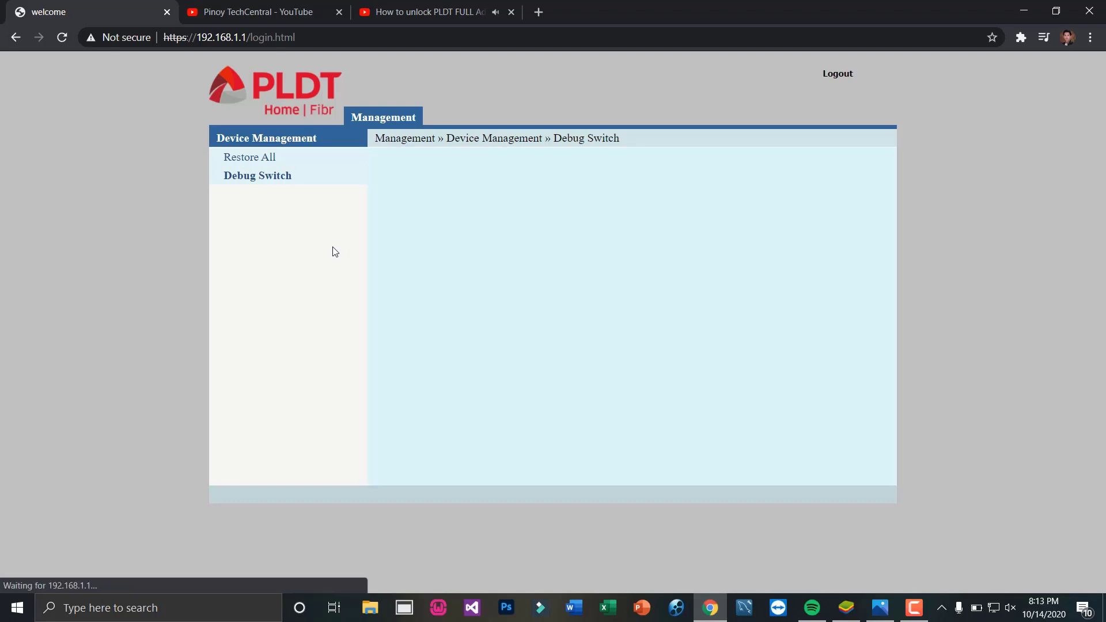
pyautogui.click(837, 74)
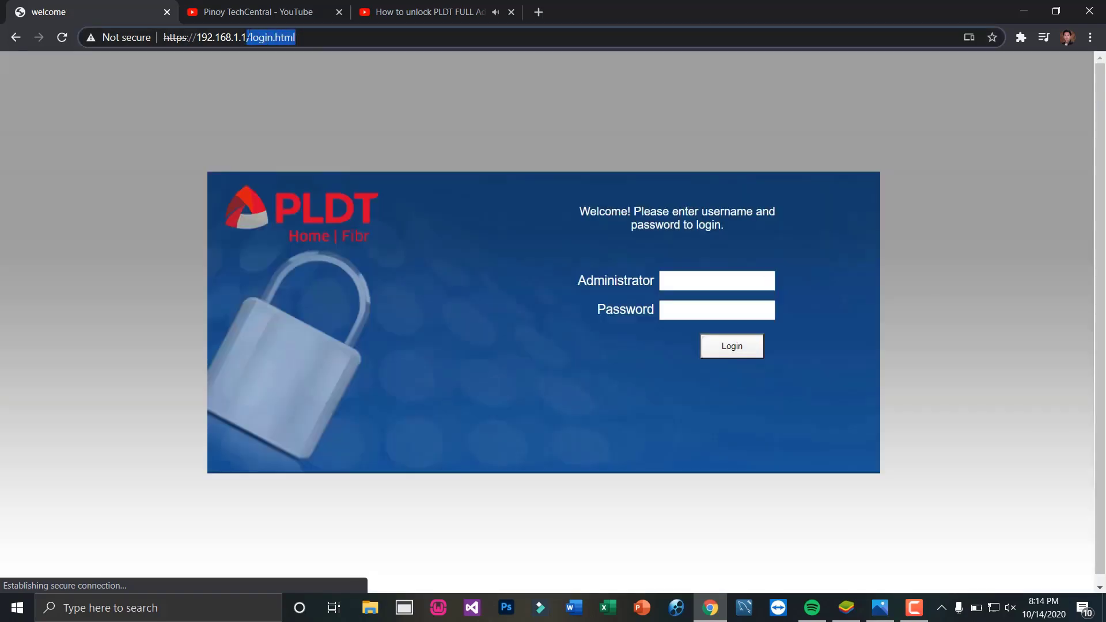
pyautogui.press('BackSpace')
pyautogui.write('fh')
pyautogui.press('BackSpace')
pyautogui.press('BackSpace')
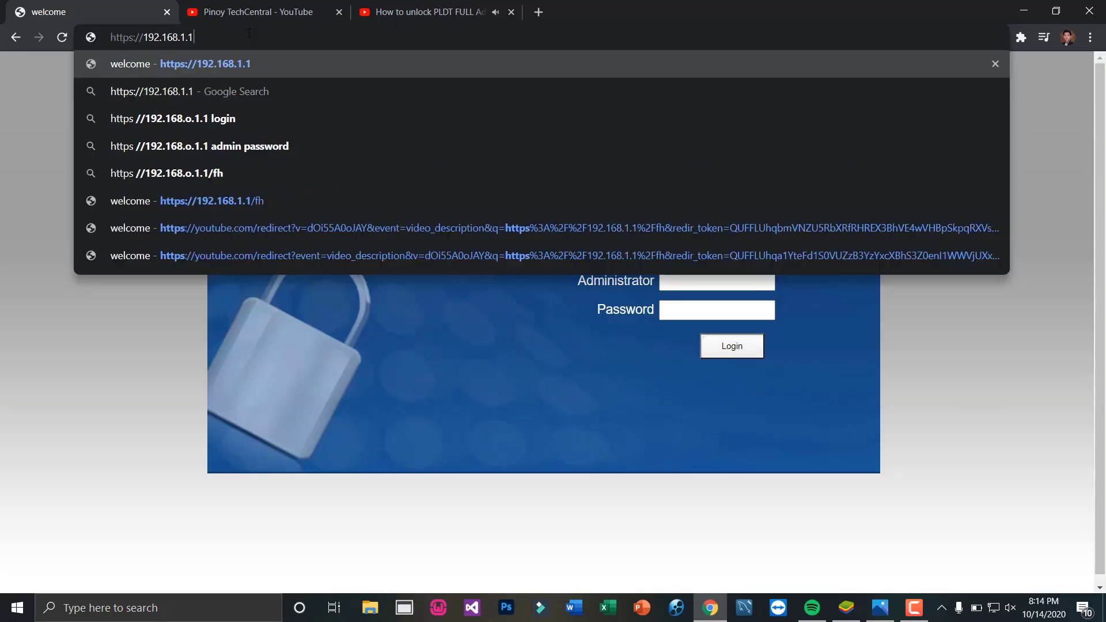
pyautogui.write('/fh')
pyautogui.press('Return')
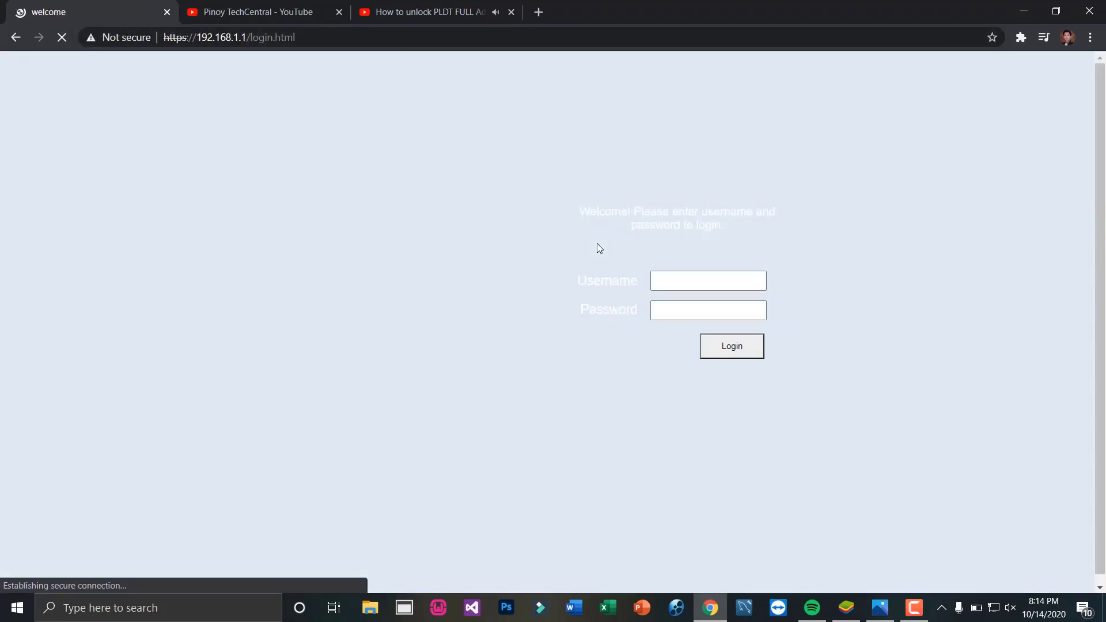
pyautogui.click(680, 280)
pyautogui.click(680, 316)
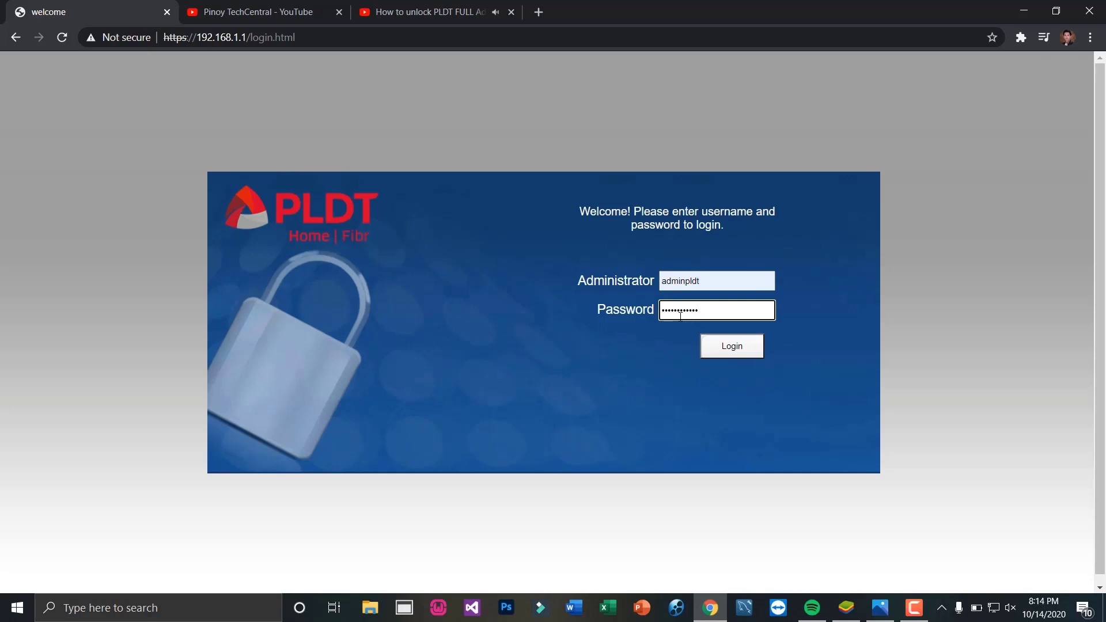
# Log in as administrator to reach Device Information (software RP2646, model AN5506-04-FA)
pyautogui.click(718, 345)
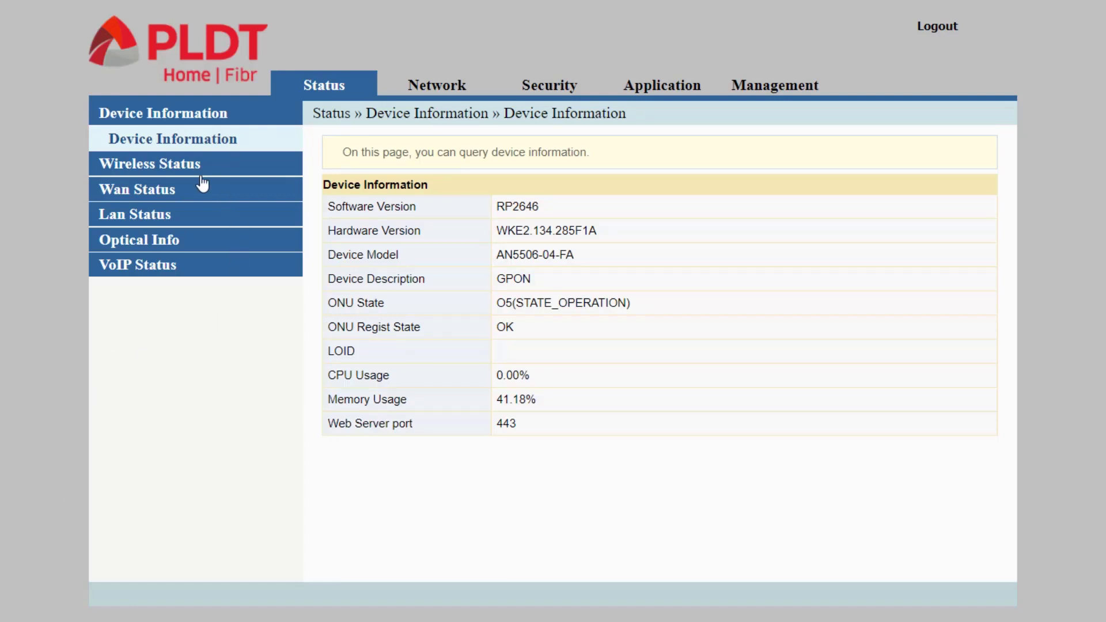
# Go to Security » Firewall Control » IPv4 Filtering, showing Black List mode with no rules
pyautogui.click(562, 97)
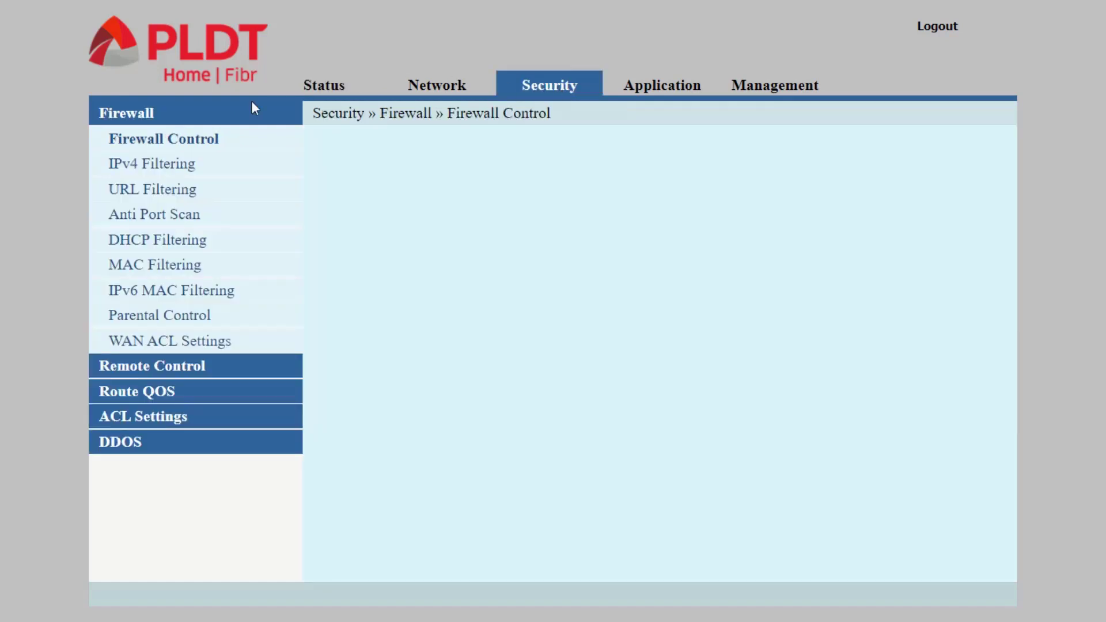
pyautogui.click(172, 141)
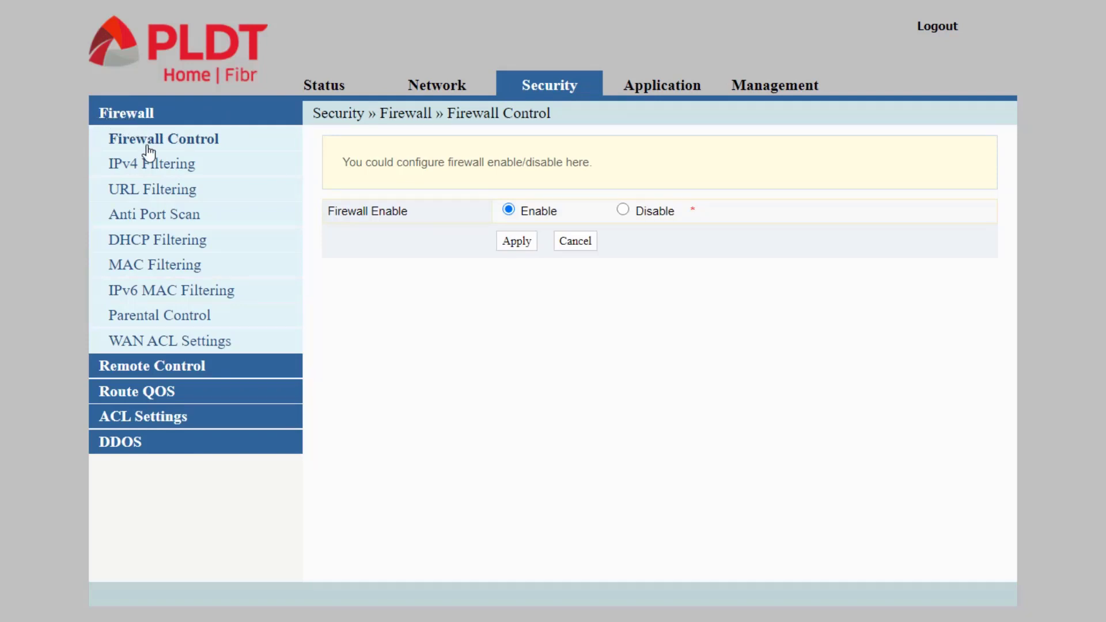
pyautogui.click(150, 172)
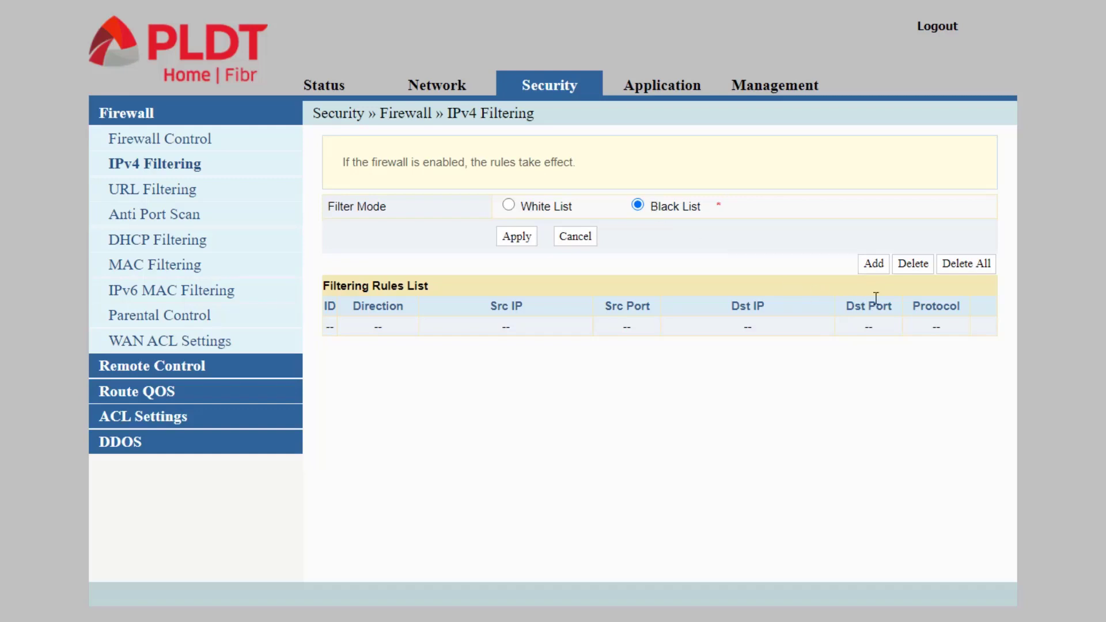
# Add a new Lan -> Wan filtering rule with source ports 5001 to 65535
pyautogui.click(873, 265)
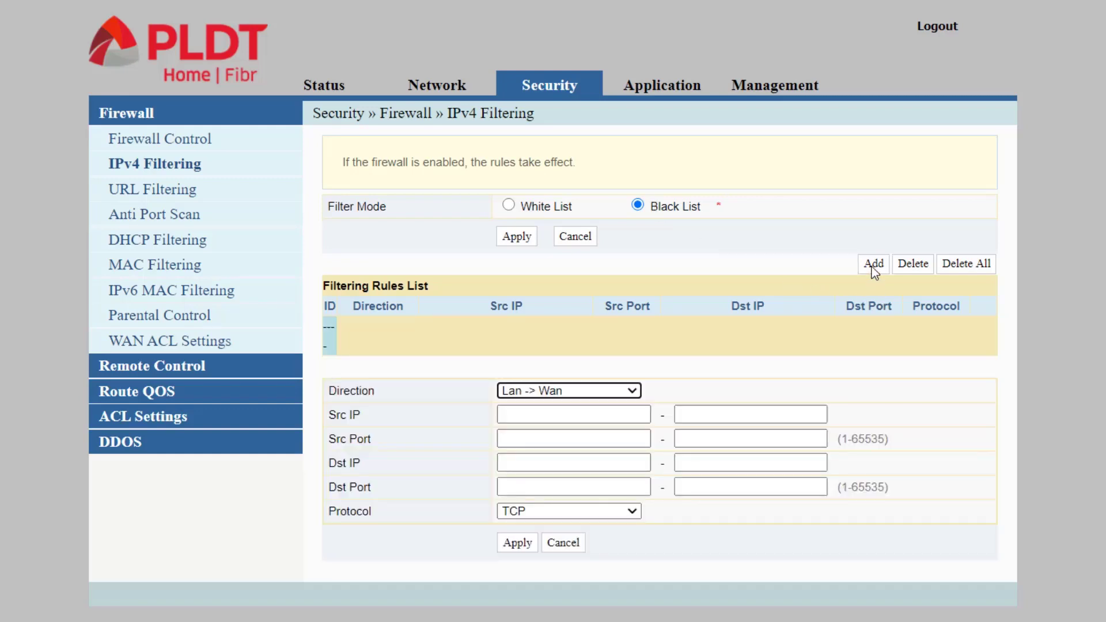
pyautogui.click(604, 389)
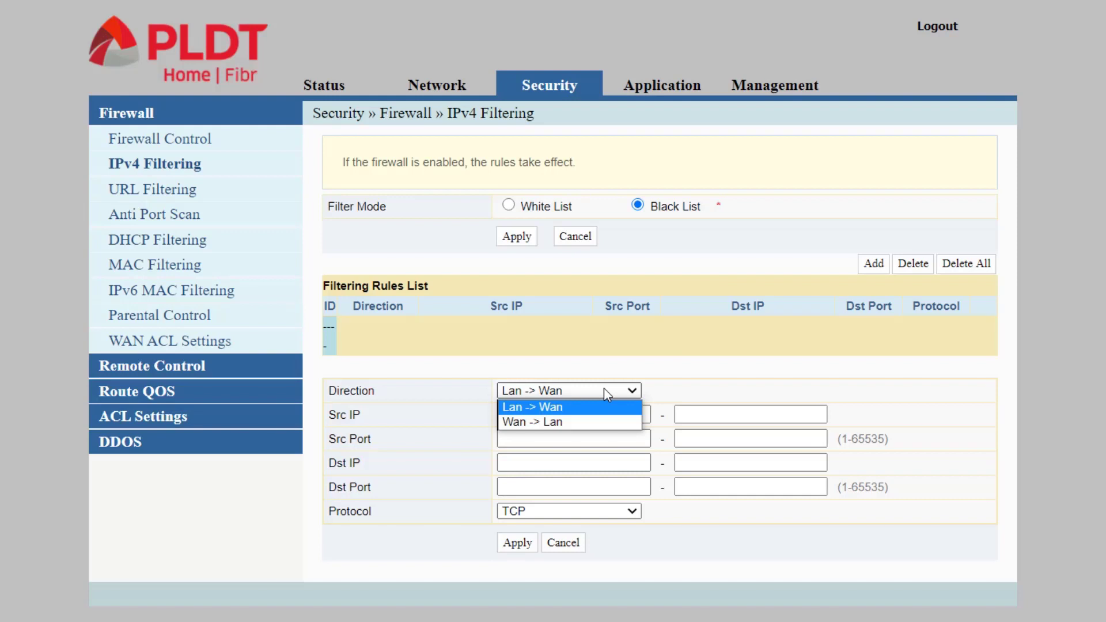
pyautogui.click(575, 407)
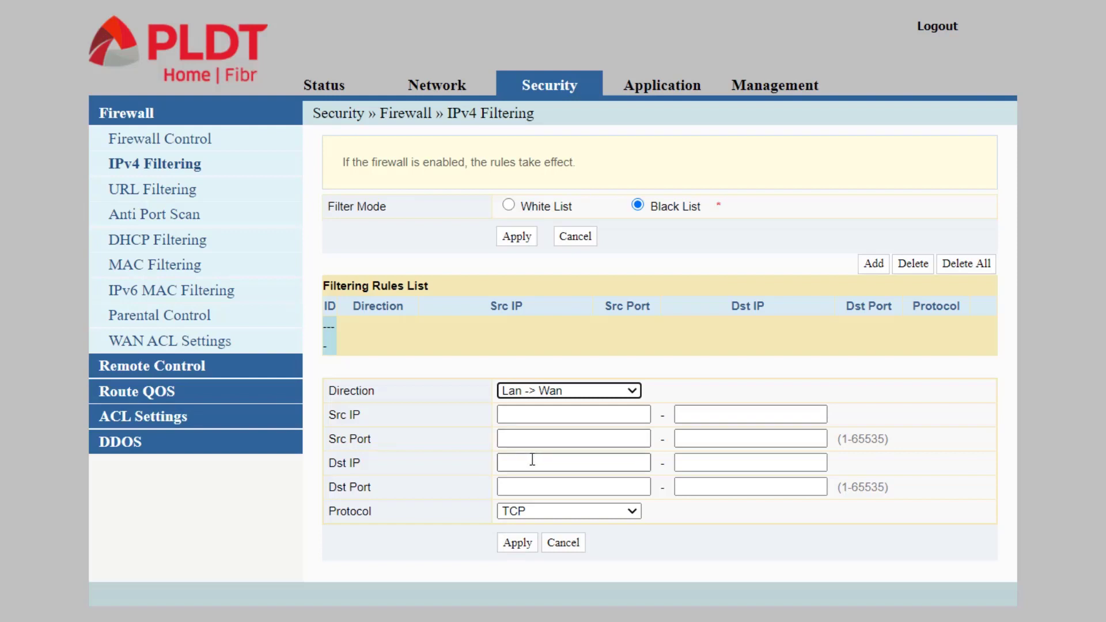
pyautogui.click(531, 438)
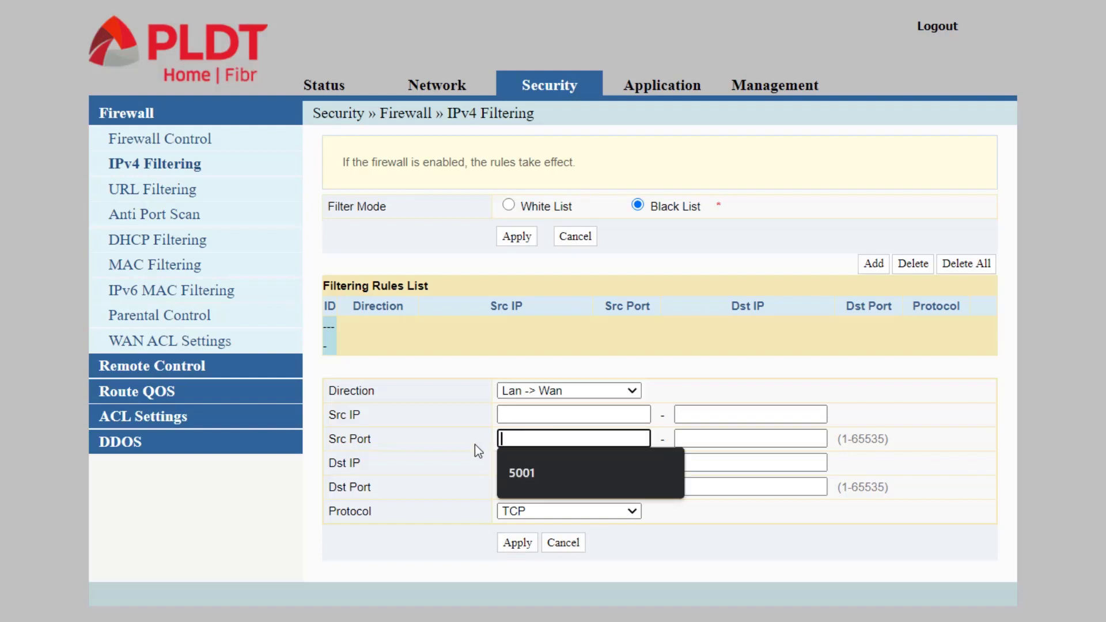
pyautogui.click(525, 484)
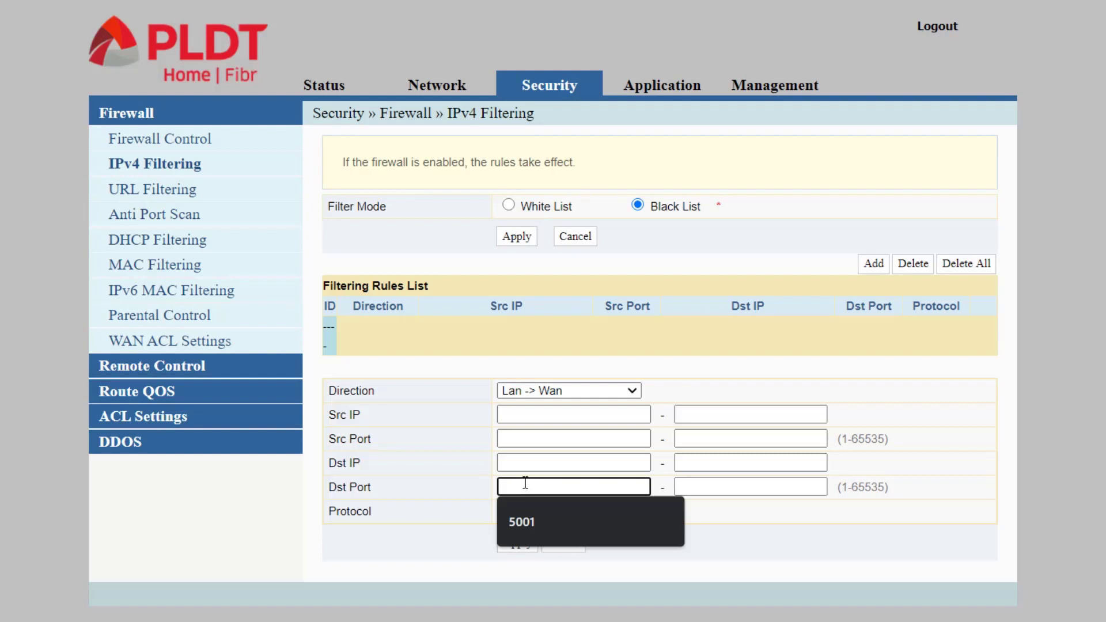
pyautogui.click(450, 482)
pyautogui.click(520, 437)
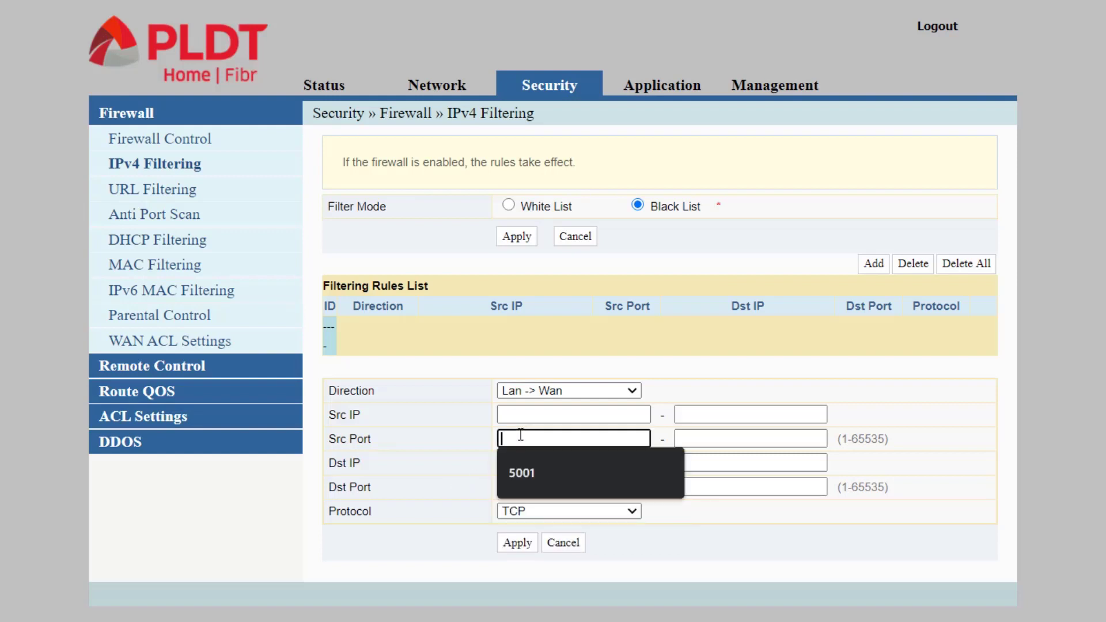
pyautogui.click(509, 472)
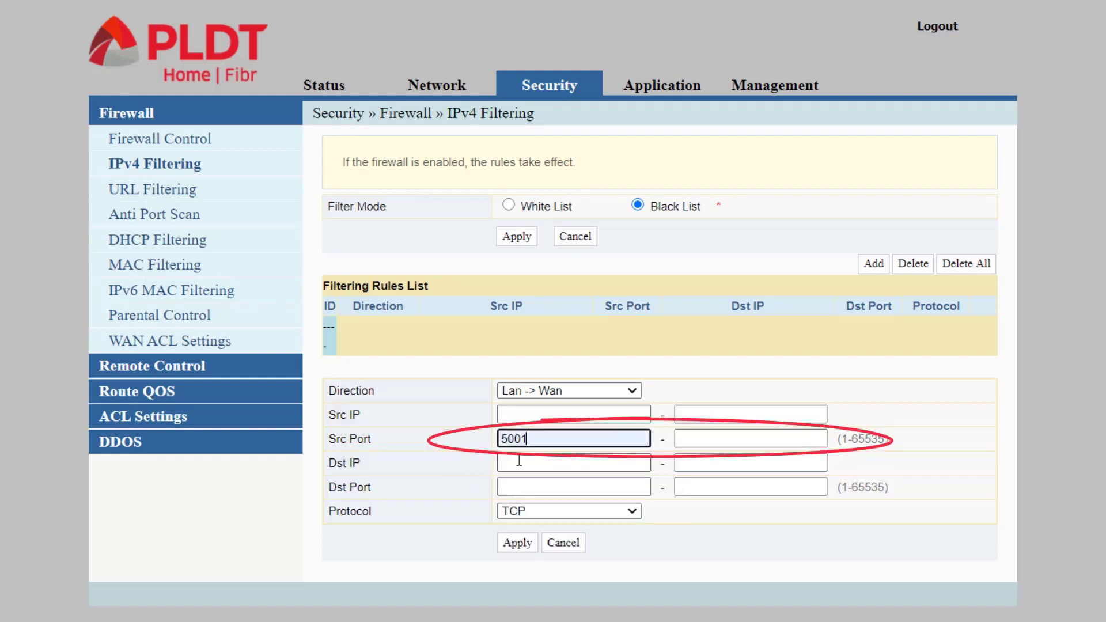
pyautogui.click(702, 440)
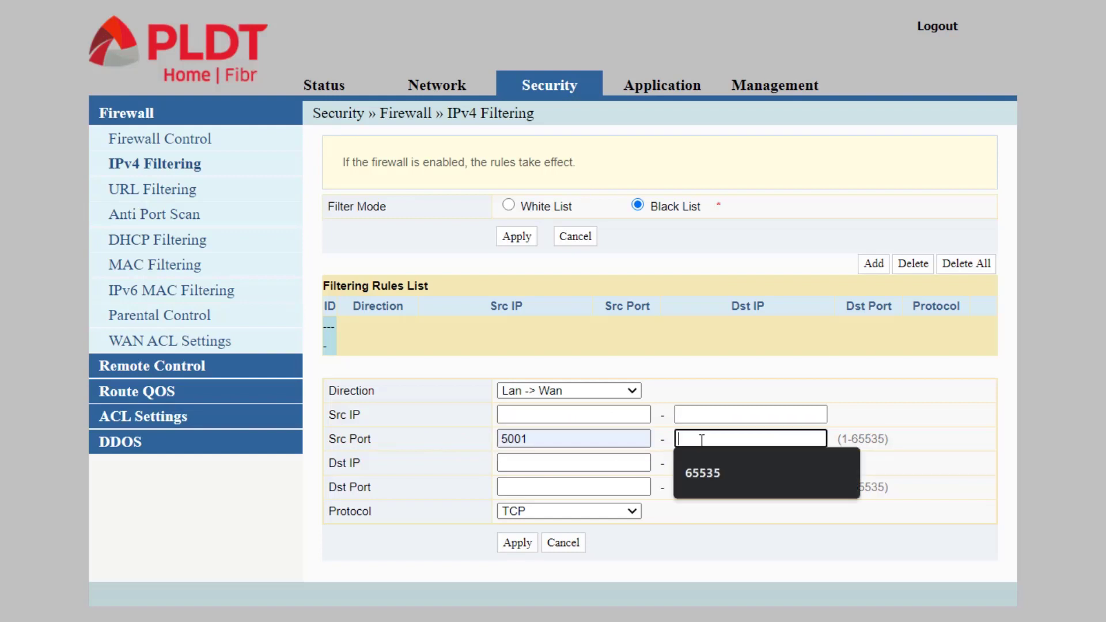
pyautogui.click(702, 473)
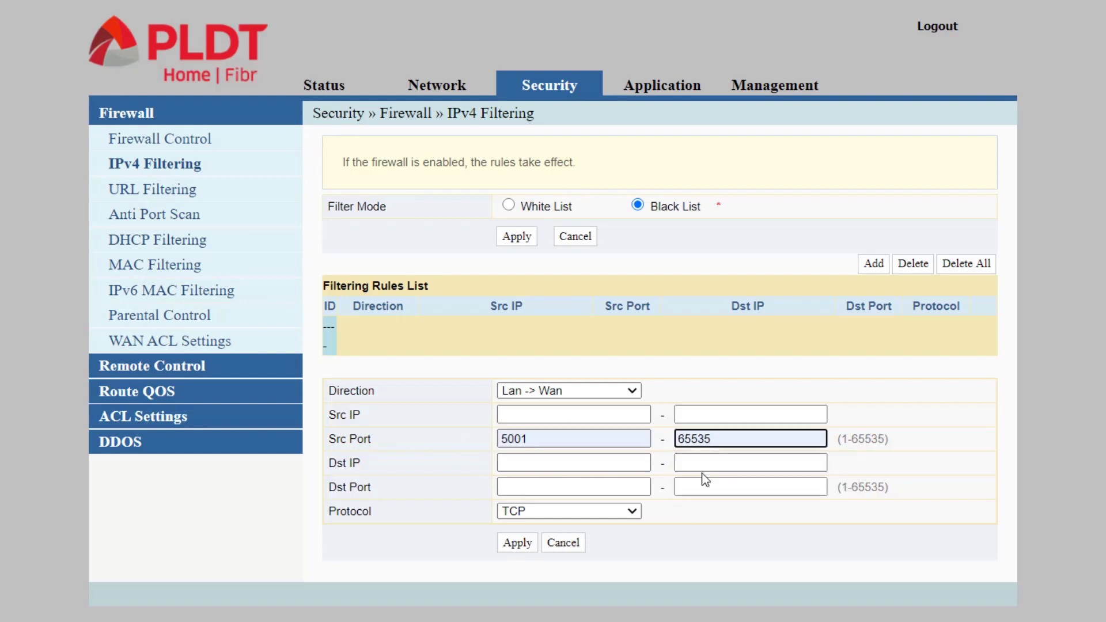
# Set destination ports 5001 to 65535 on the TCP rule and apply it
pyautogui.click(586, 488)
pyautogui.click(559, 523)
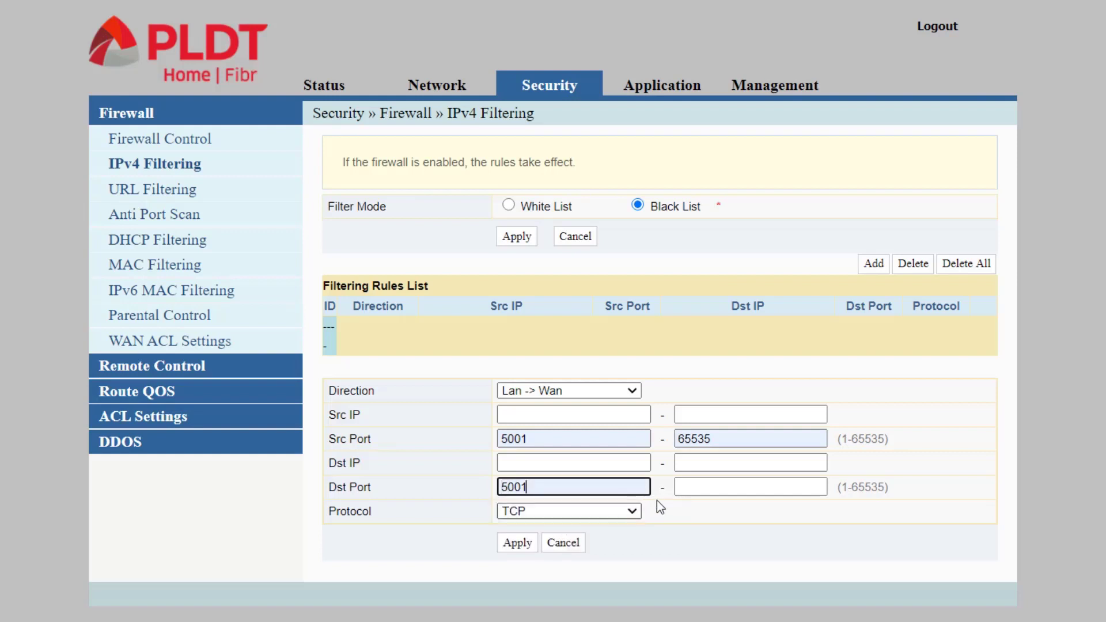
pyautogui.click(692, 483)
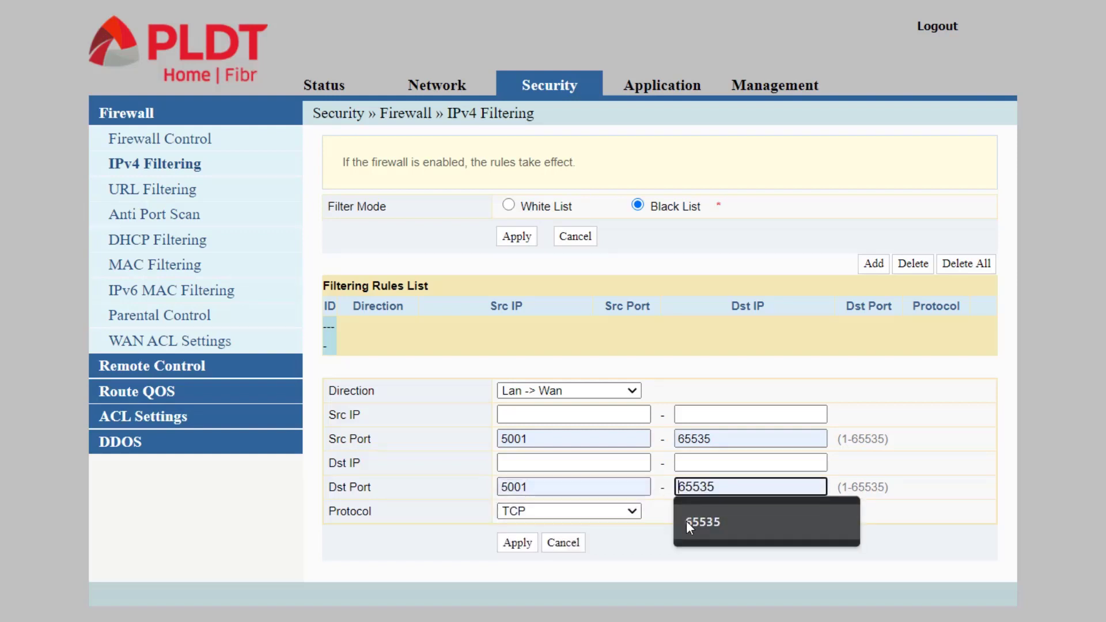
pyautogui.click(686, 521)
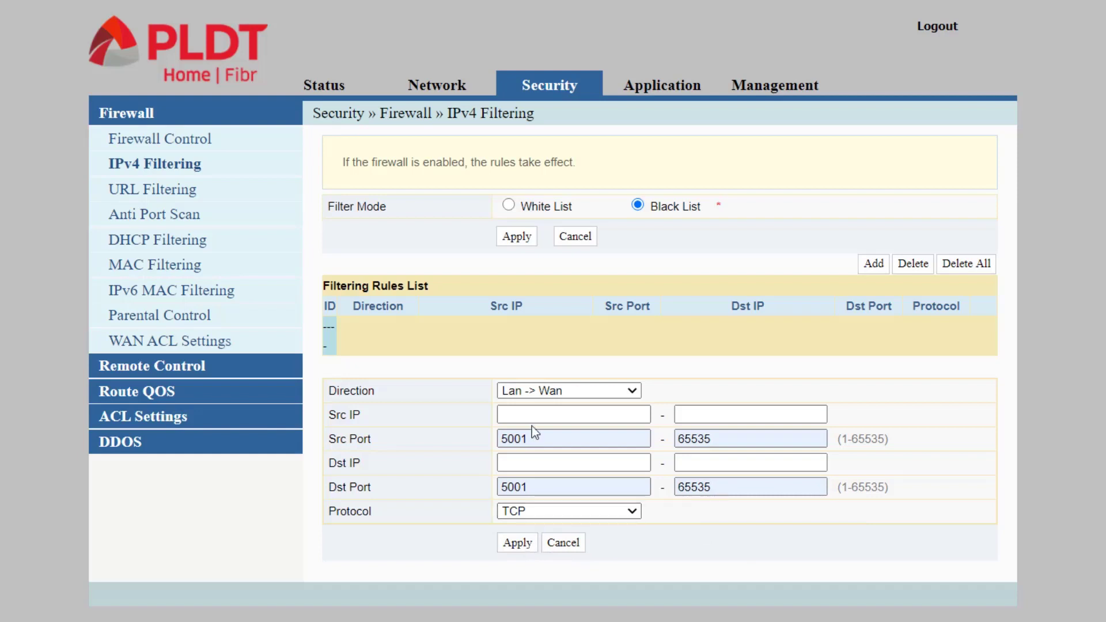
pyautogui.click(517, 543)
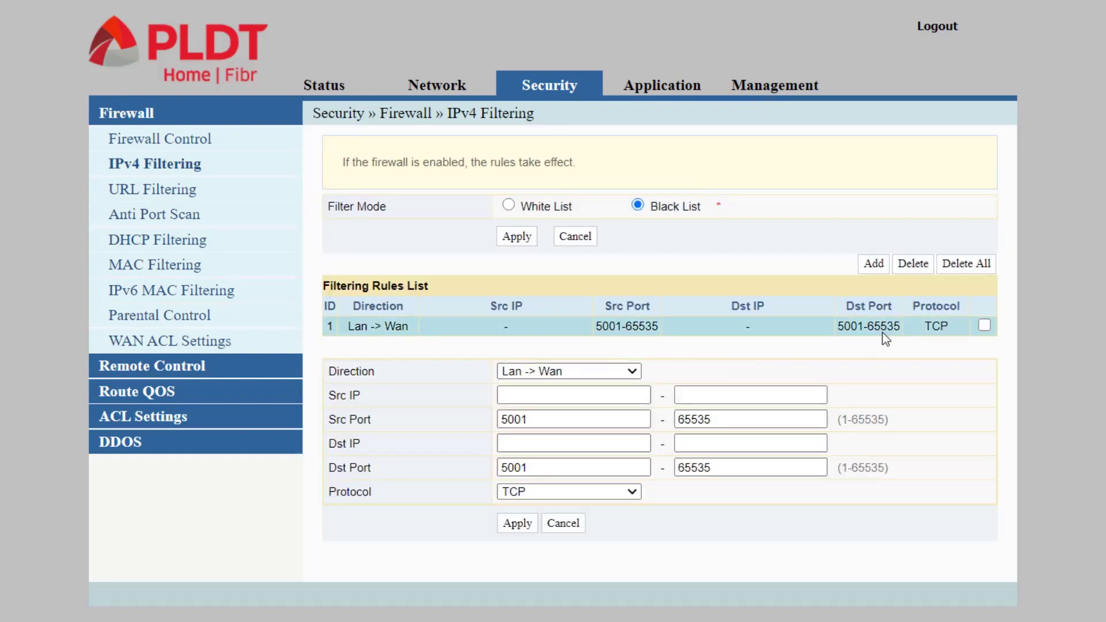
# Reboot the router from Management » Device Management » Device Reboot and confirm
pyautogui.click(766, 93)
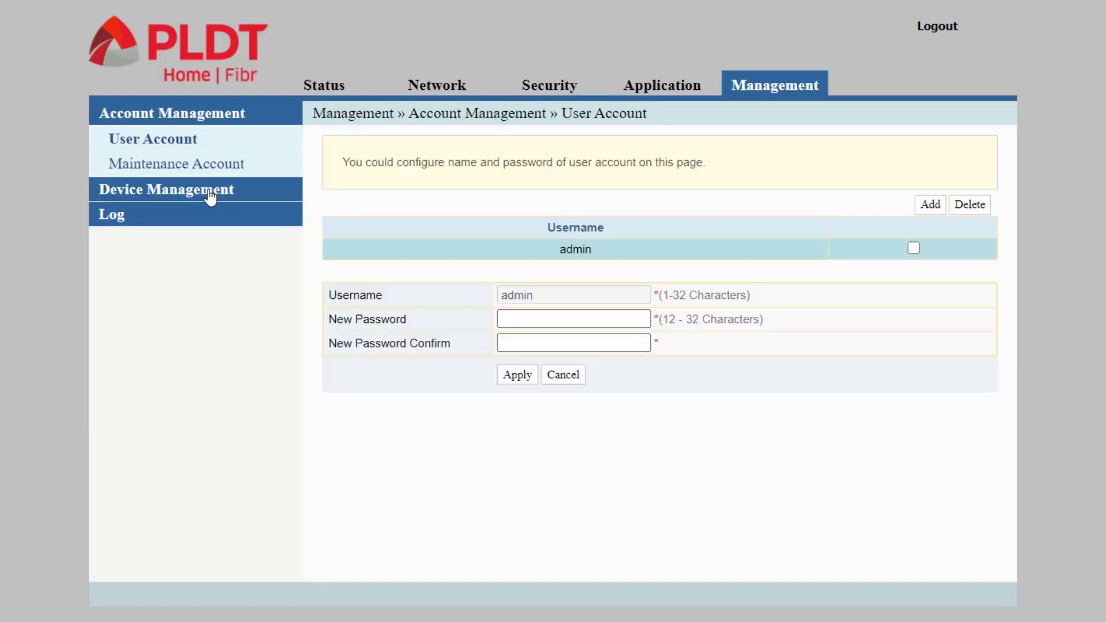
pyautogui.click(212, 193)
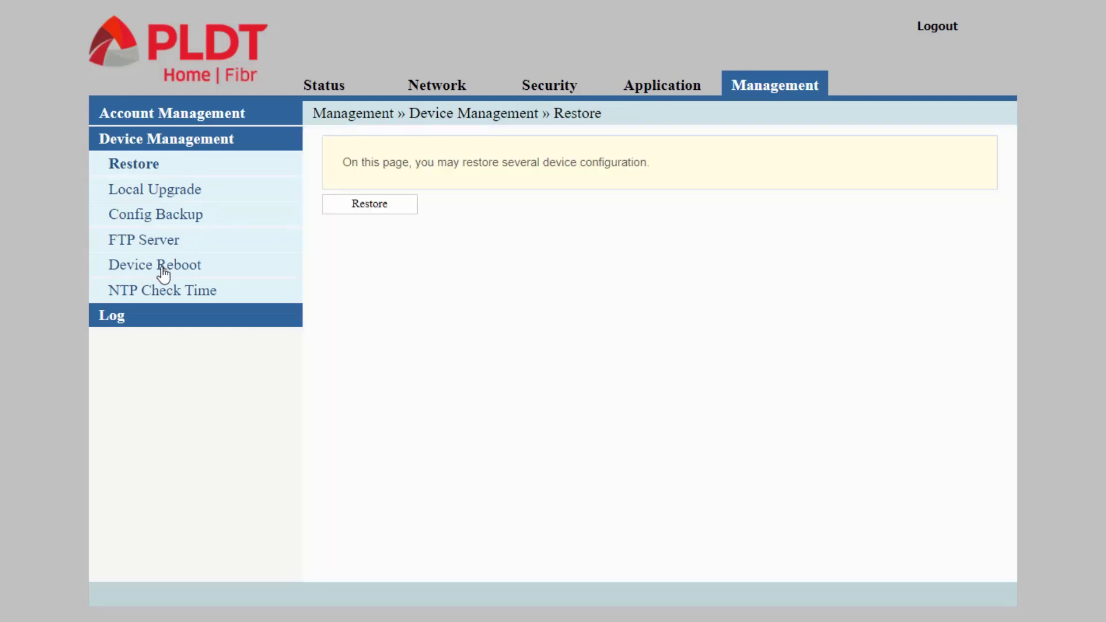
pyautogui.click(163, 275)
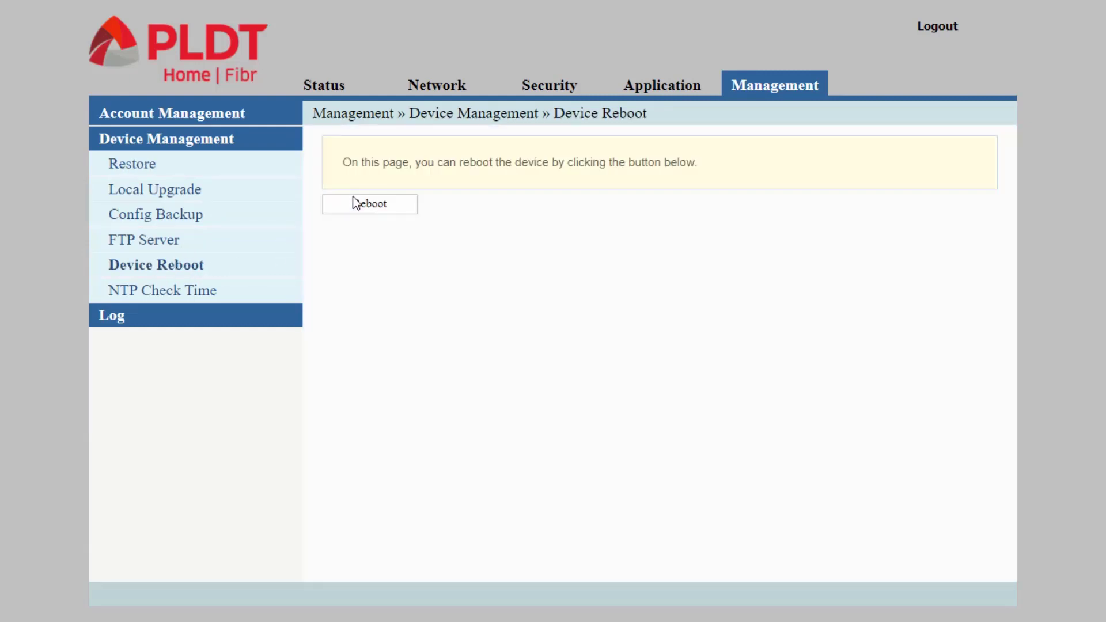
pyautogui.click(354, 203)
pyautogui.click(650, 126)
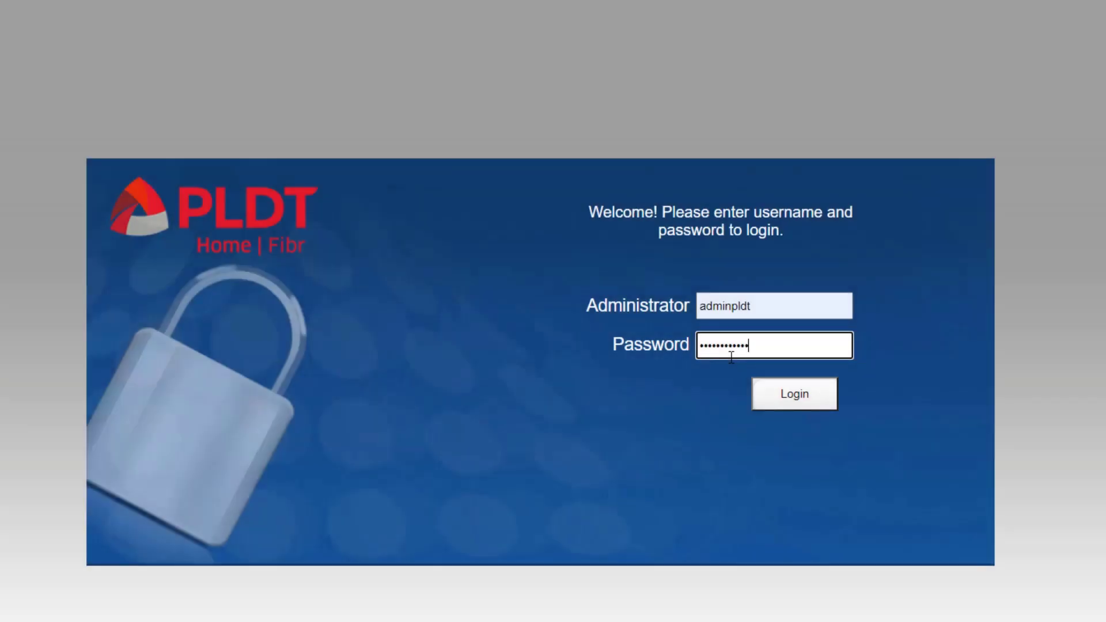
# Log back in with the admin password and return to Security » IPv4 Filtering
pyautogui.write('*')
pyautogui.click(769, 390)
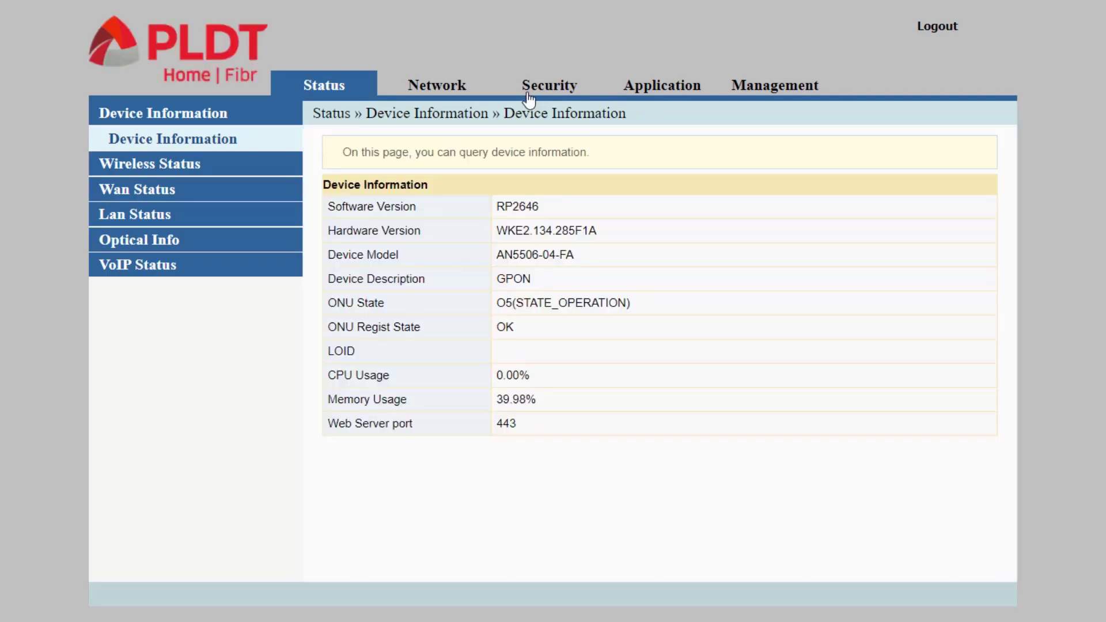
pyautogui.click(529, 99)
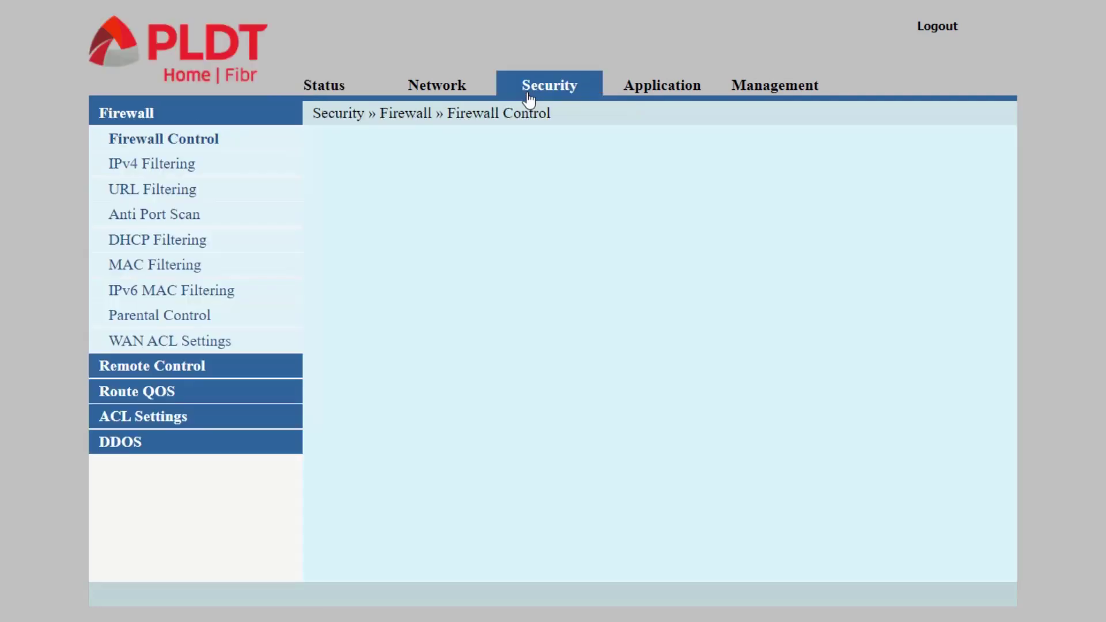
pyautogui.click(161, 168)
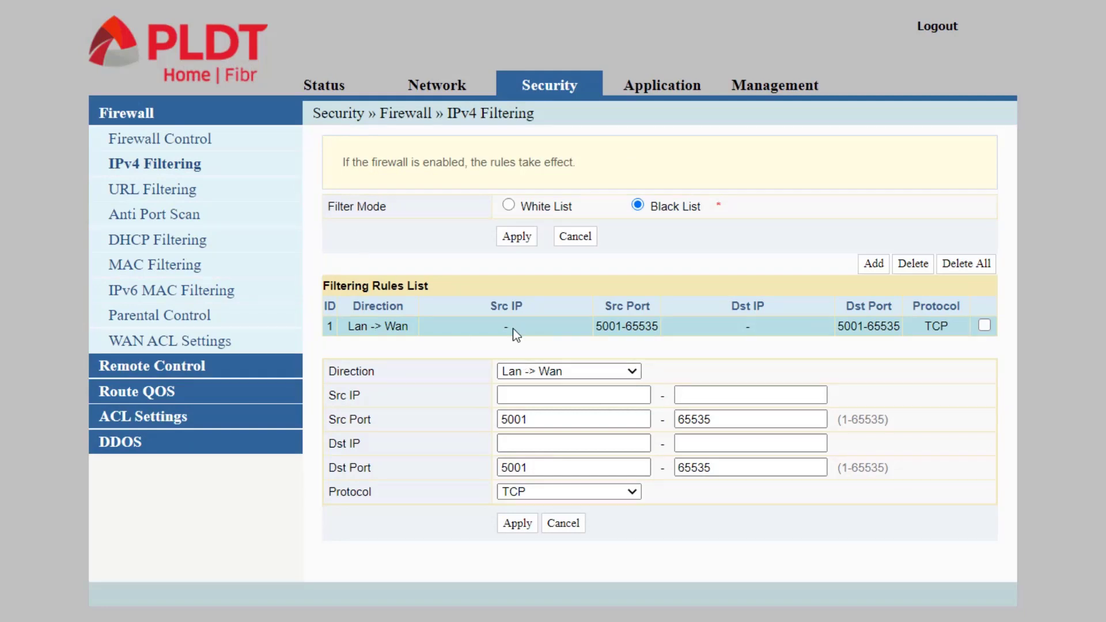
# Select rule 1 (TCP 5001–65535), delete it, and confirm the deletion
pyautogui.click(984, 326)
pyautogui.click(914, 267)
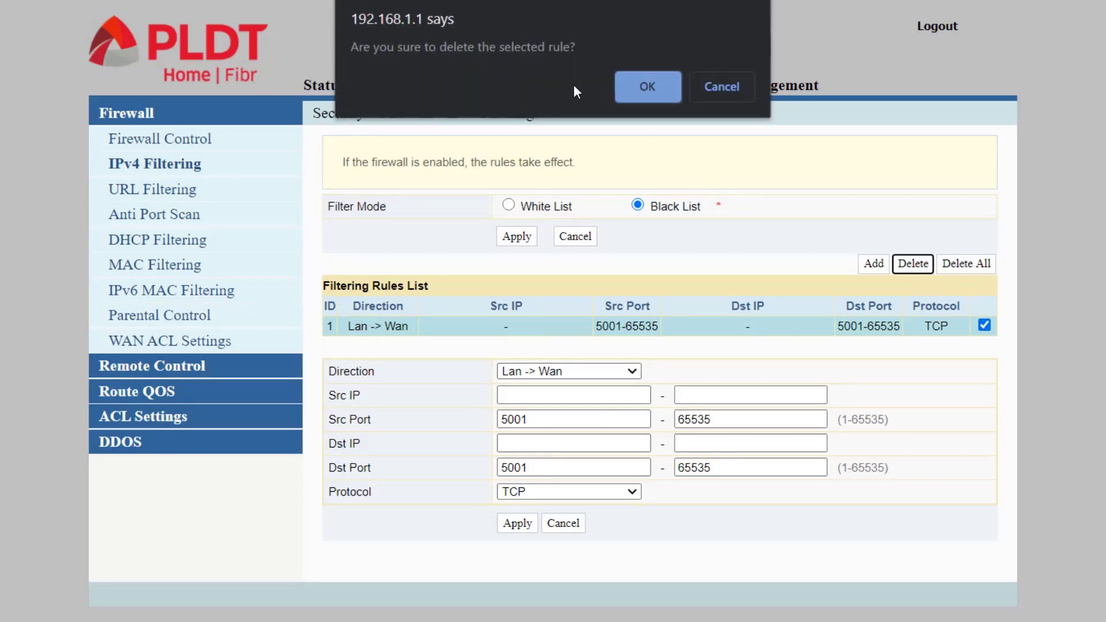
pyautogui.click(624, 85)
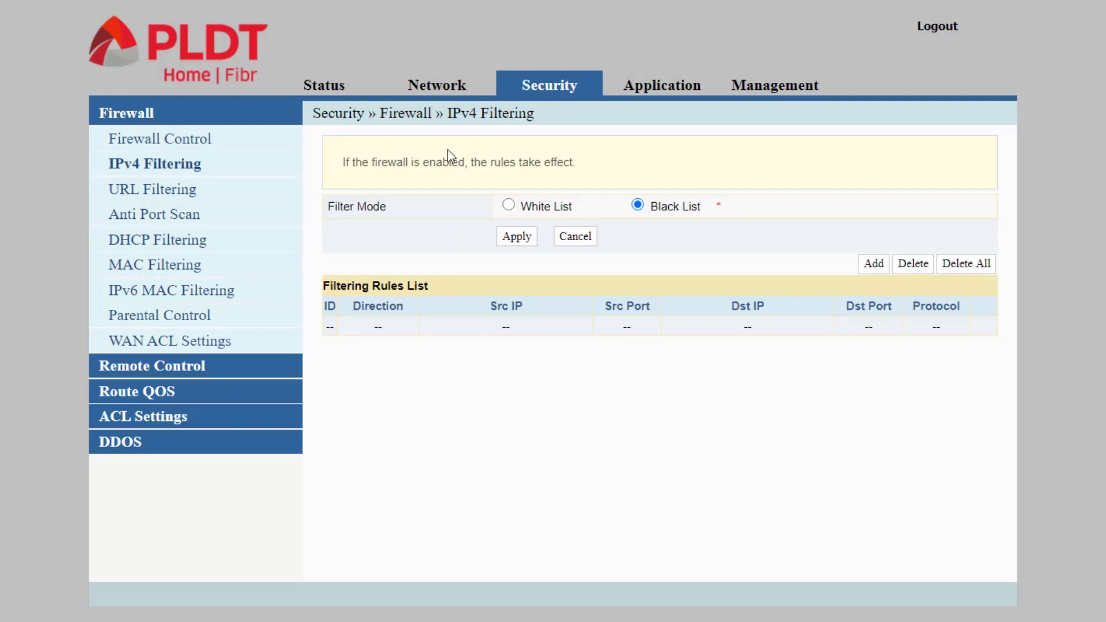
# Trigger another router reboot via Management » Device Management » Device Reboot and confirm
pyautogui.click(753, 92)
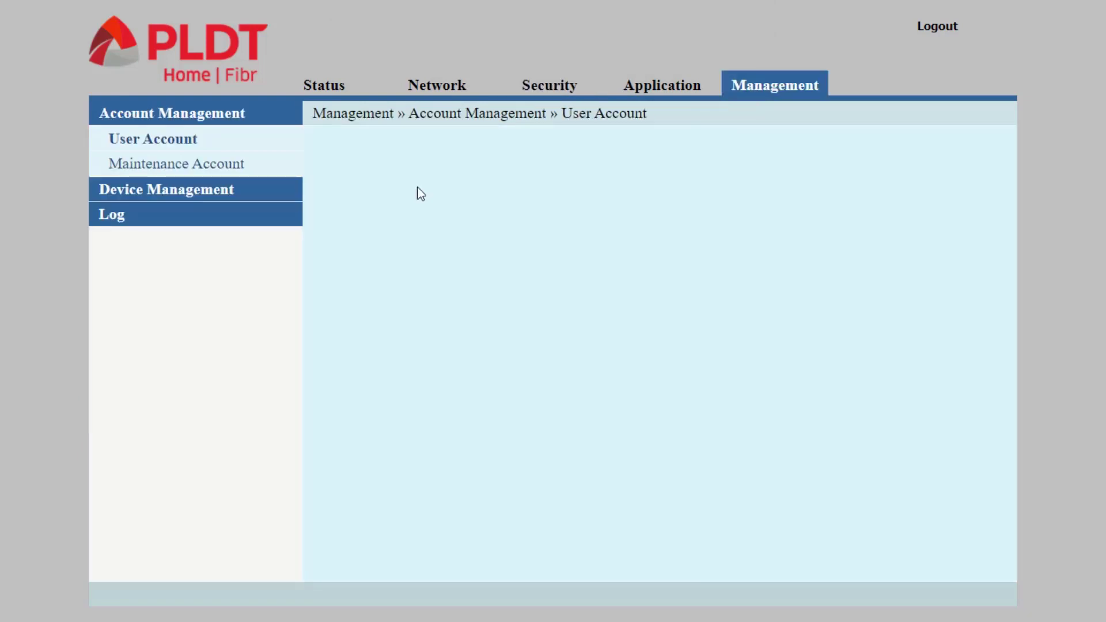
pyautogui.click(172, 196)
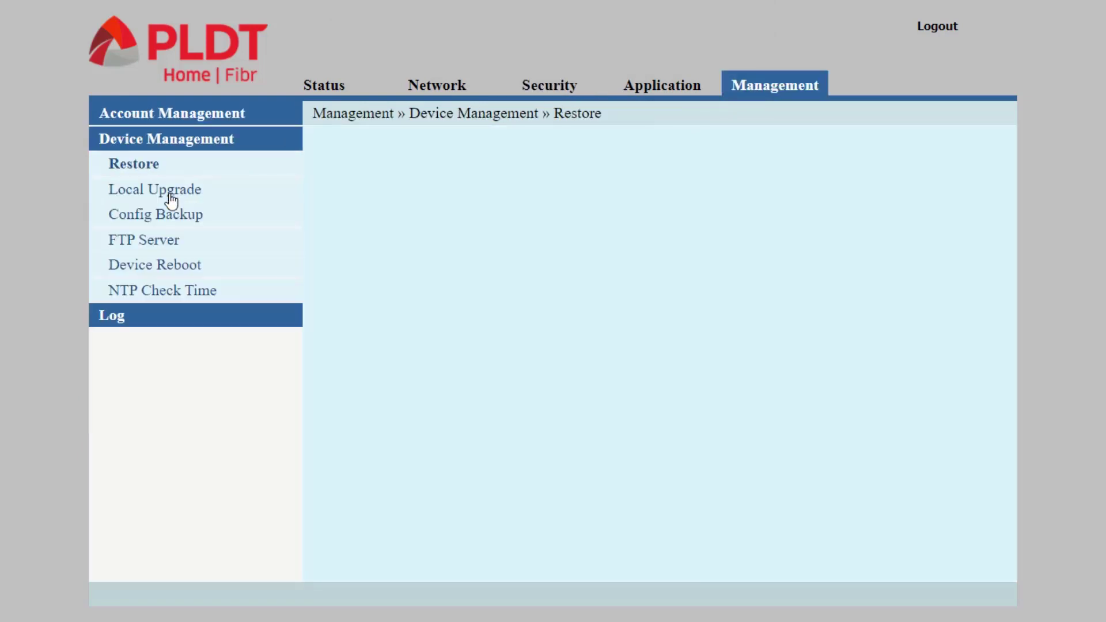
pyautogui.click(138, 270)
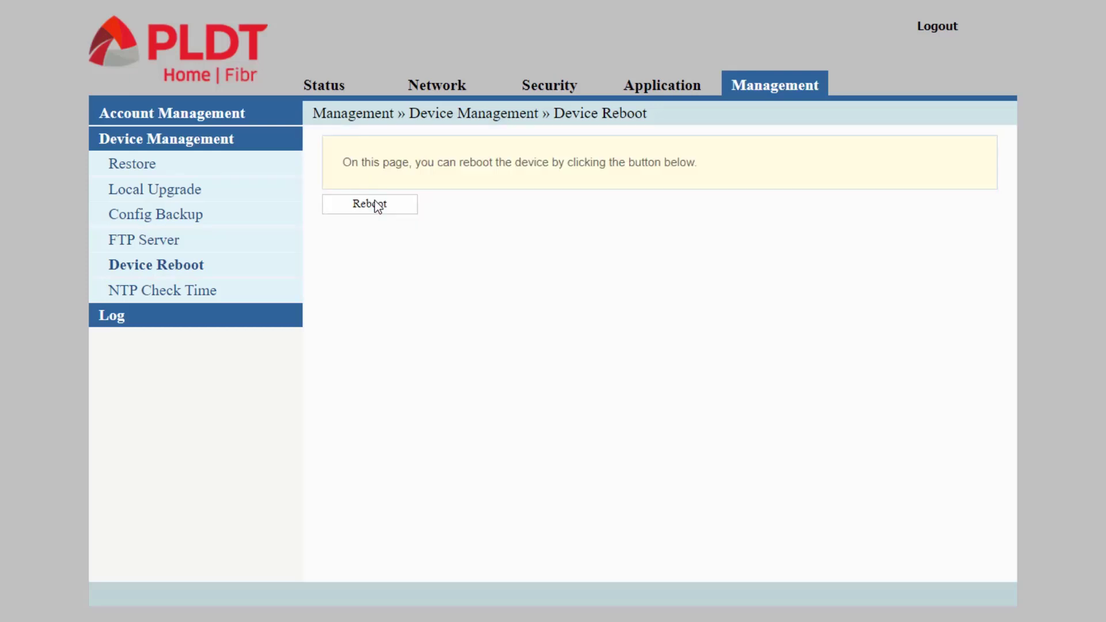
pyautogui.click(374, 208)
pyautogui.click(648, 133)
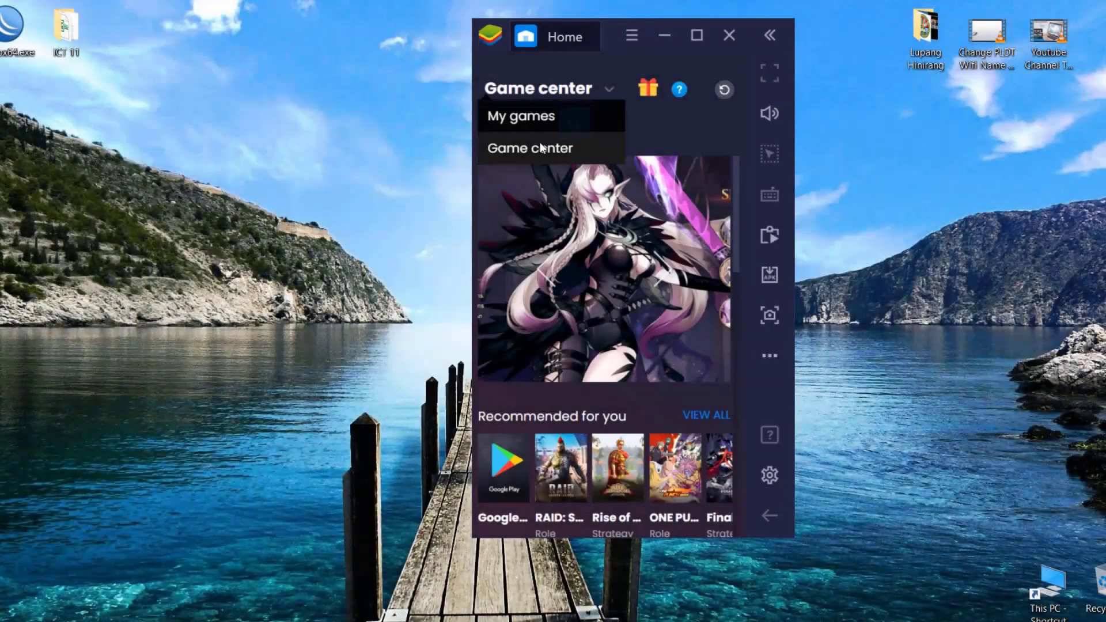
# Launch Mobile Legends from My games, then shrink the emulator window and move it up-left
pyautogui.click(541, 123)
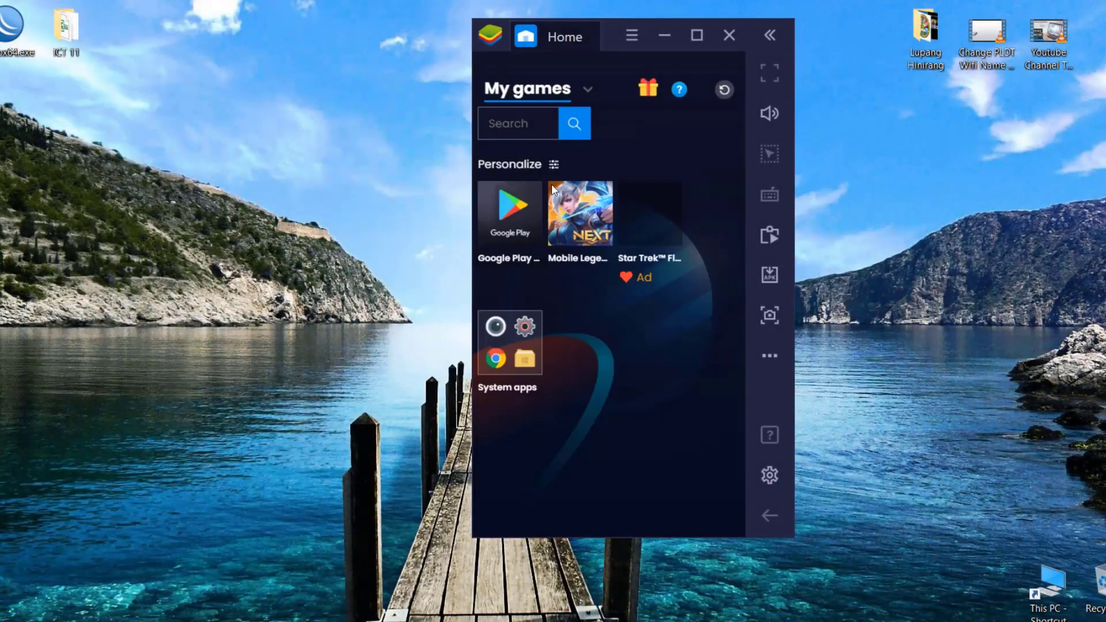
pyautogui.click(579, 229)
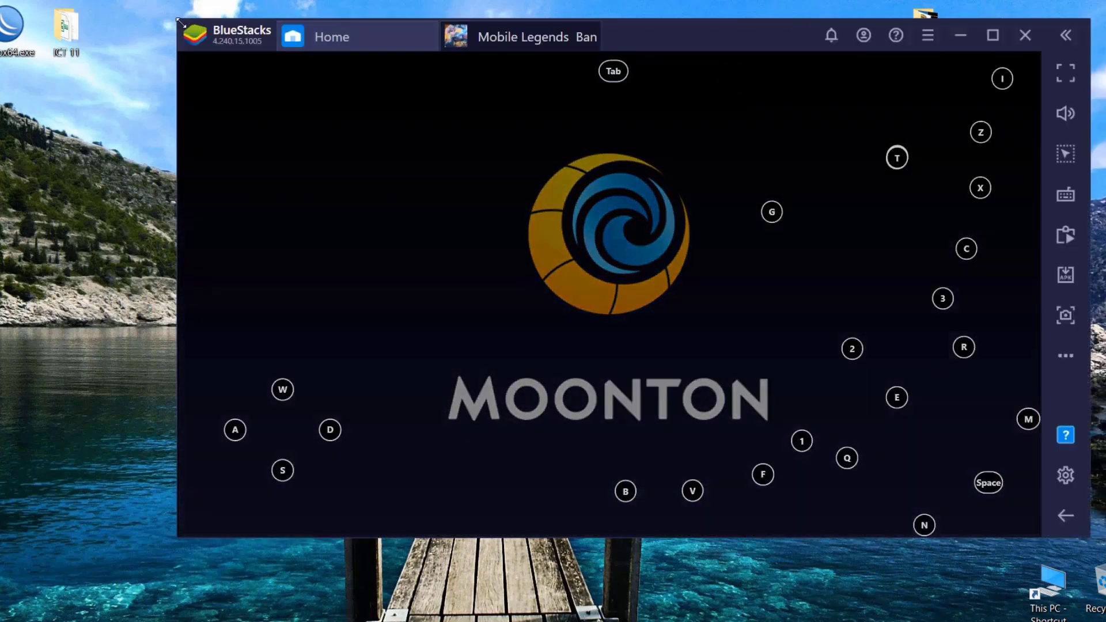
pyautogui.moveTo(187, 19); pyautogui.dragTo(302, 119)
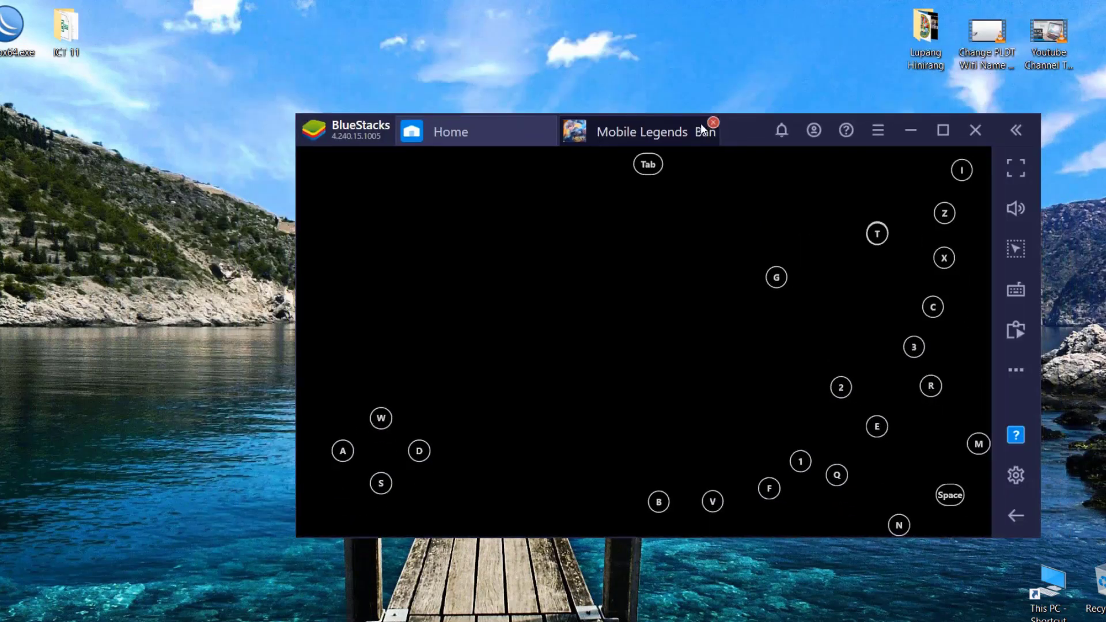
pyautogui.moveTo(743, 133); pyautogui.dragTo(651, 94)
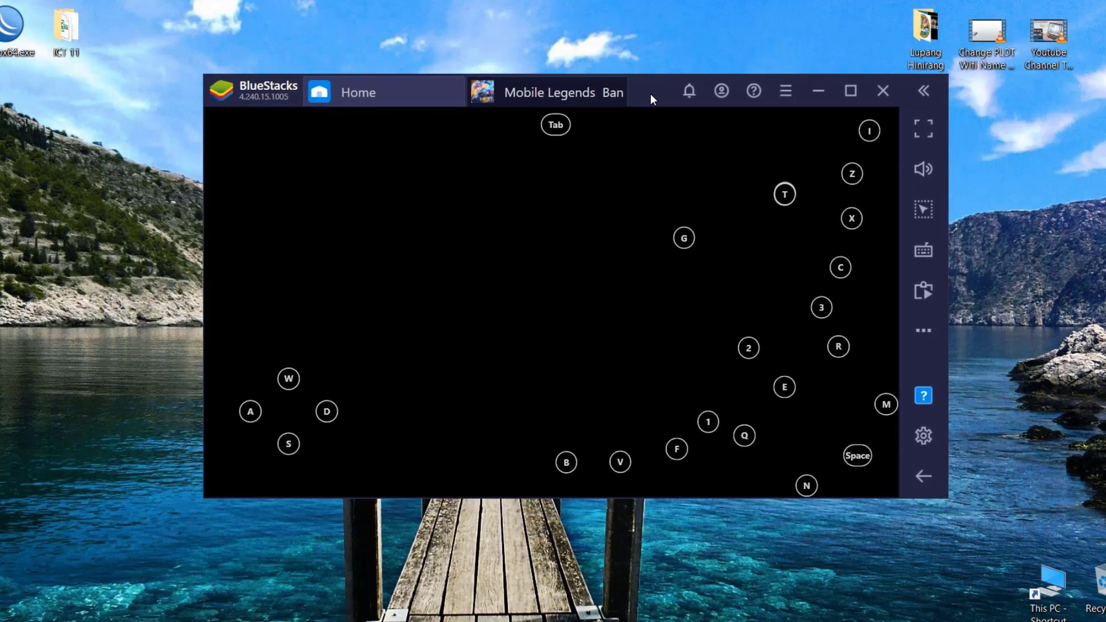